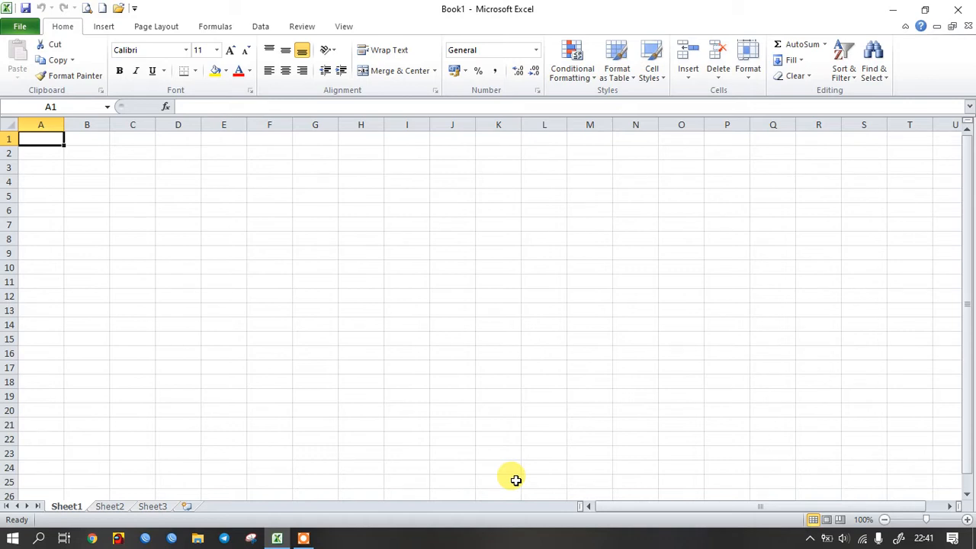
left_click(317, 305)
key("Left")
key("Left")
key("Left")
key("Left")
key("Left")
key("Up")
key("Up")
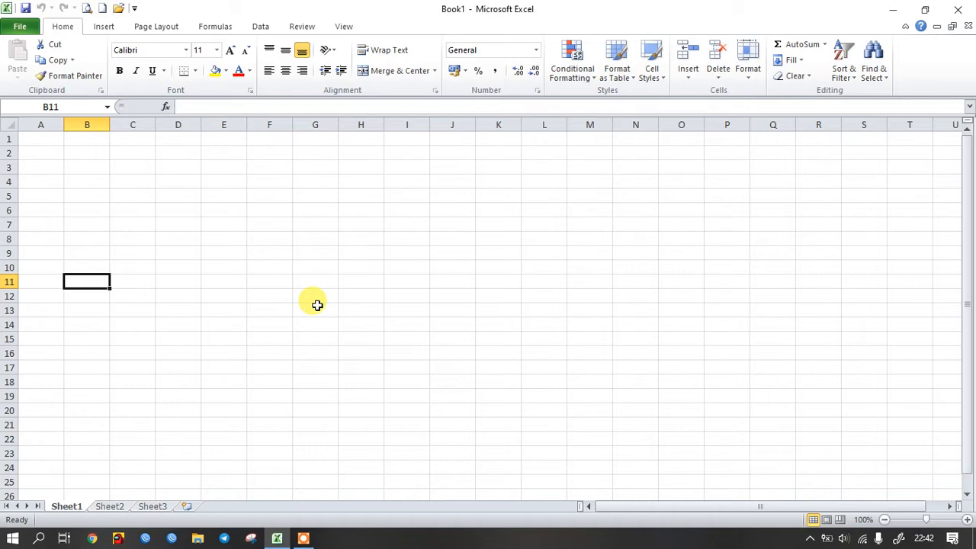
key("Up")
key("Up")
key("Up")
key("Up")
key("Up")
key("Up")
key("Up")
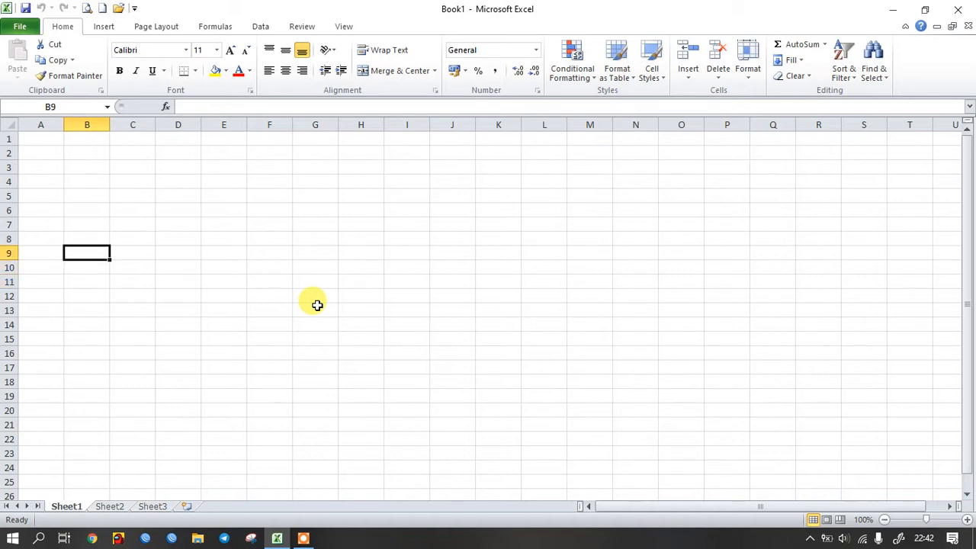
key("Up")
key("Left")
key("Up")
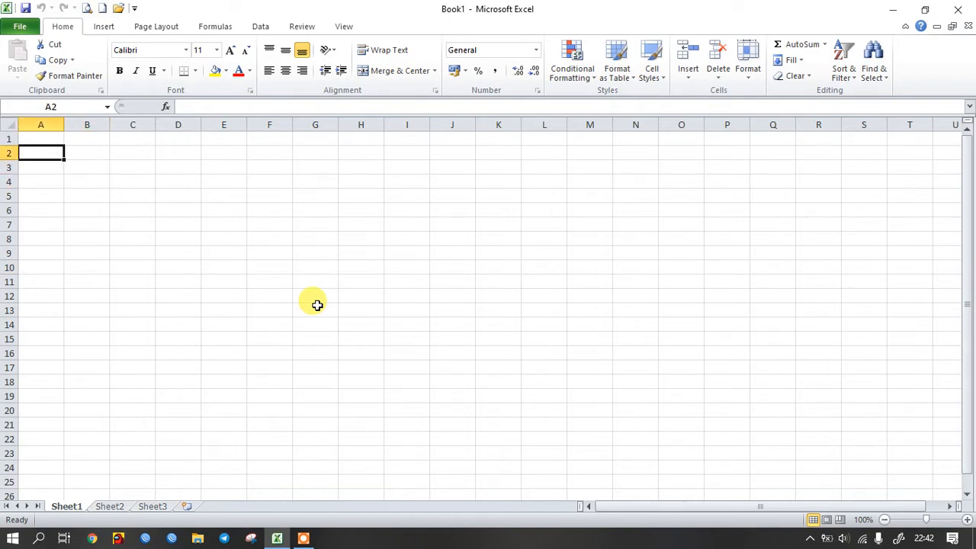
key("Up")
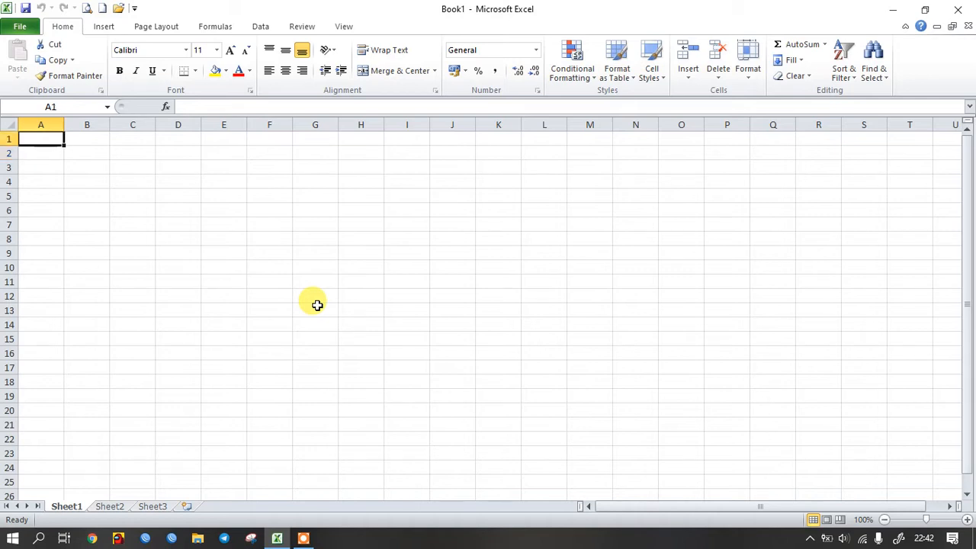
Step: Enter "membat tabel" in cell A1 as a trial entry and clear the cell again
type("mem")
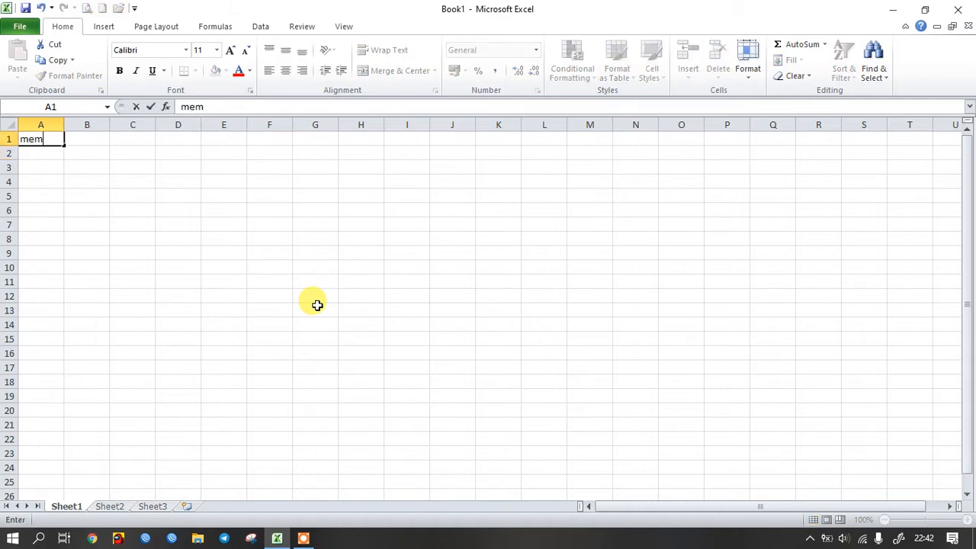
type("bat tabel")
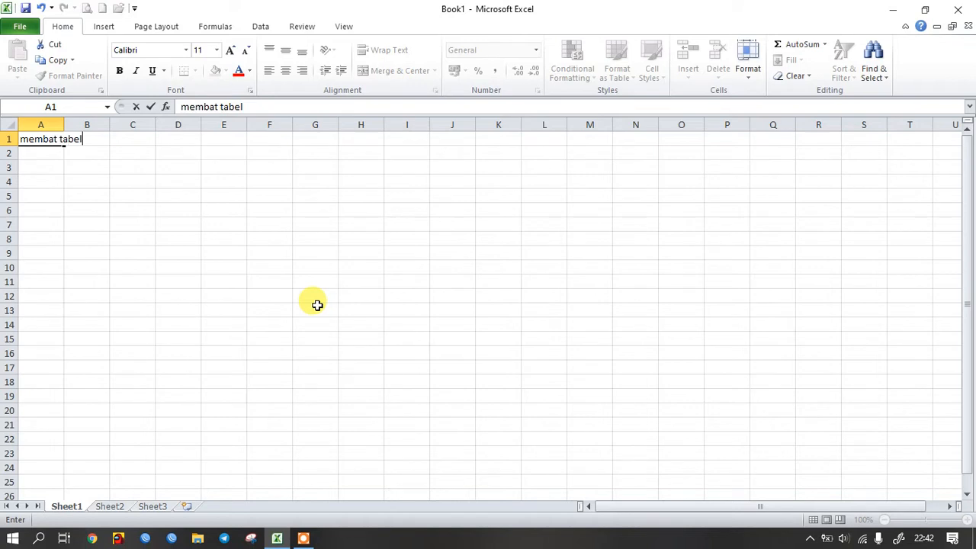
key("Return")
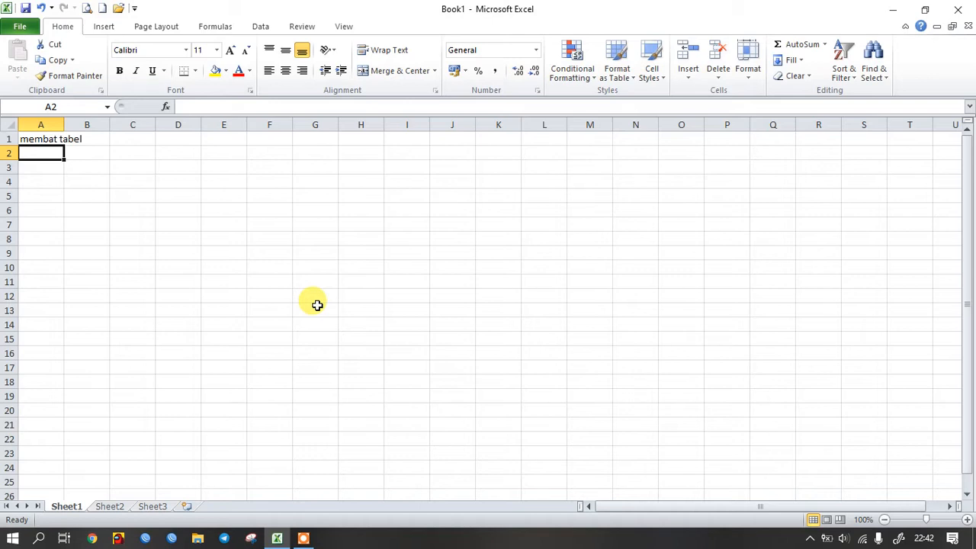
key("Down")
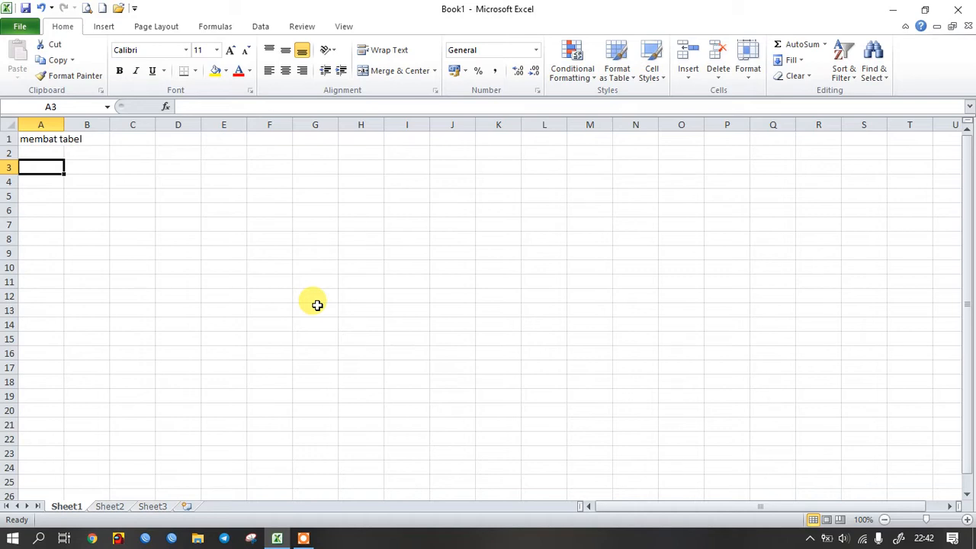
key("Up")
key("Up")
key("Delete")
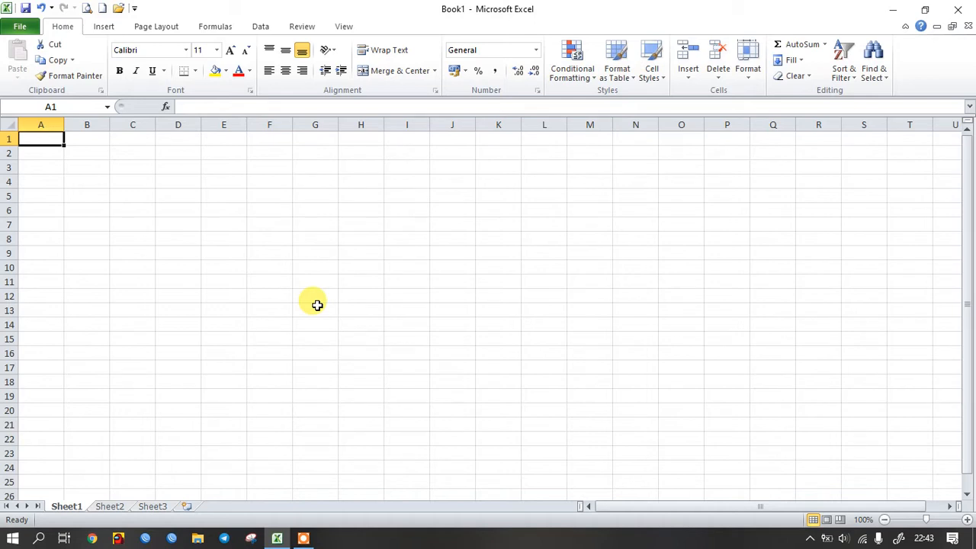
Step: Enter the table title "JUMLAH SISWA KELAS 9" in cell A2
key("Return")
key("Up")
key("Return")
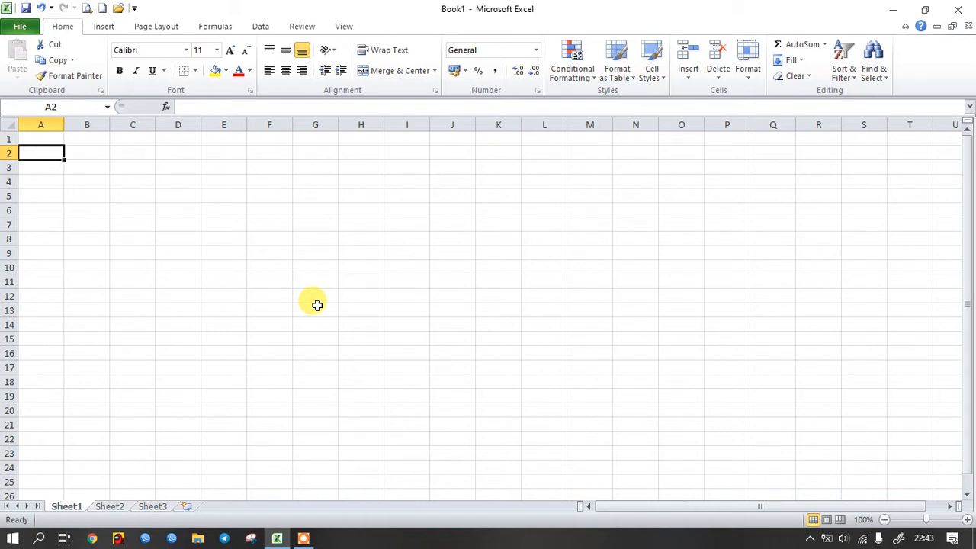
type("JU")
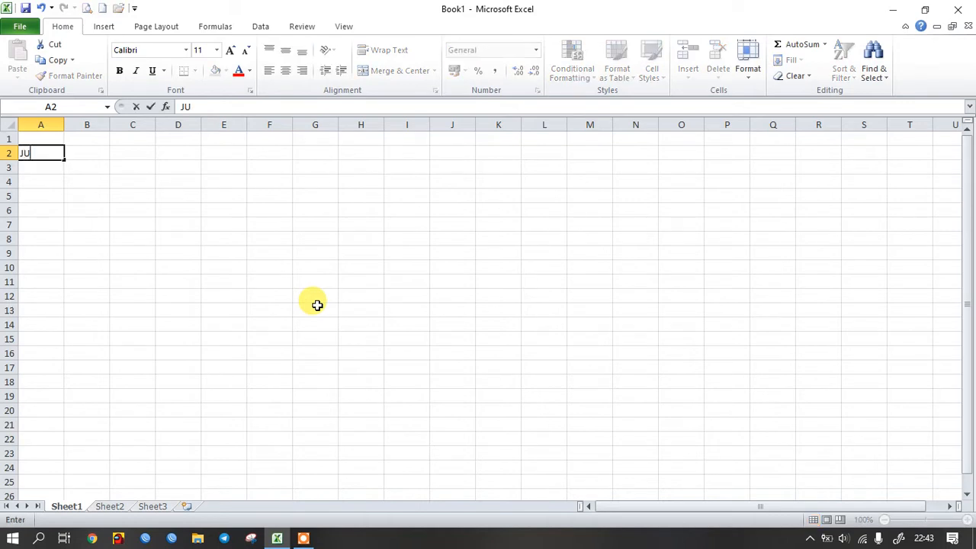
type("MLAH SISWA")
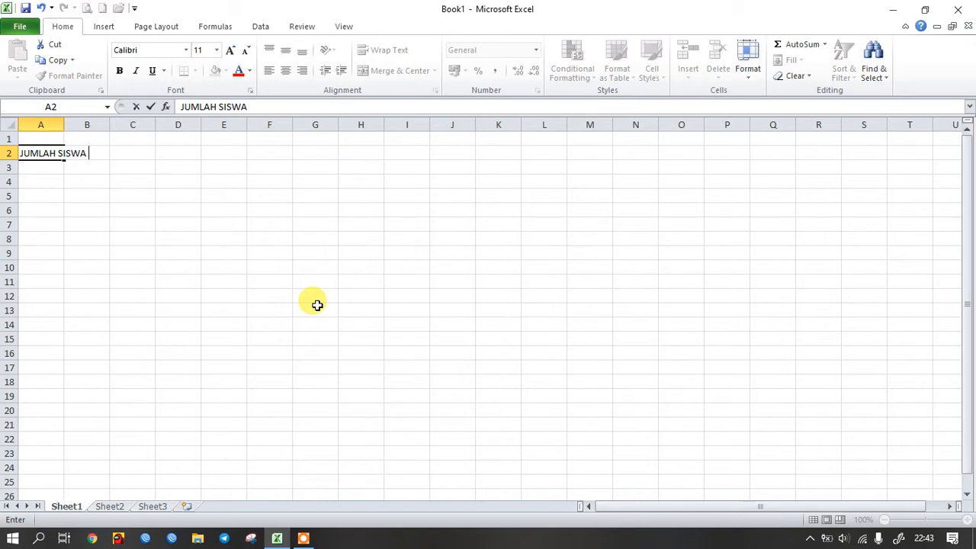
type(" KELAS 9 \\")
key("BackSpace")
key("Return")
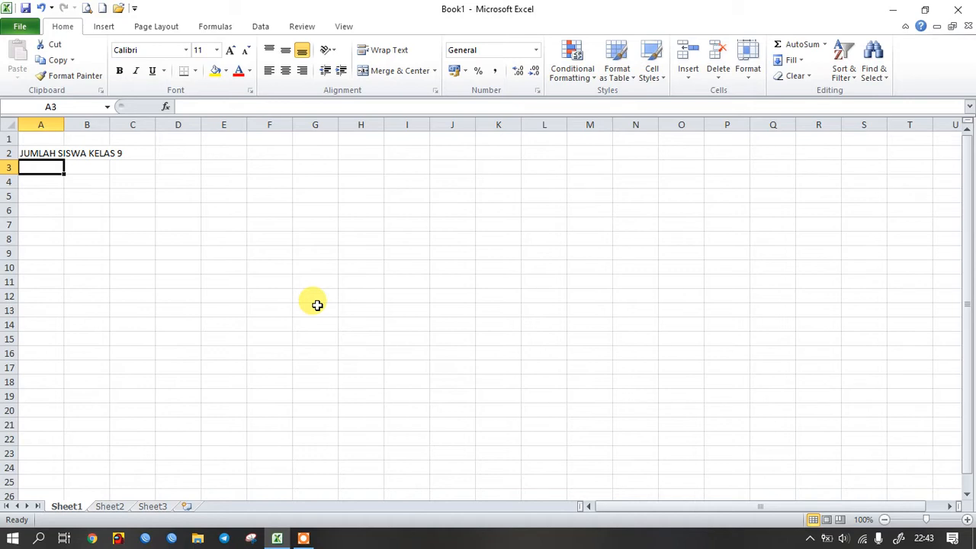
Step: Enter the column headers "No", "Nama kelas" and "jumlah siswa" in cells A3 to C3
type("n")
key("BackSpace")
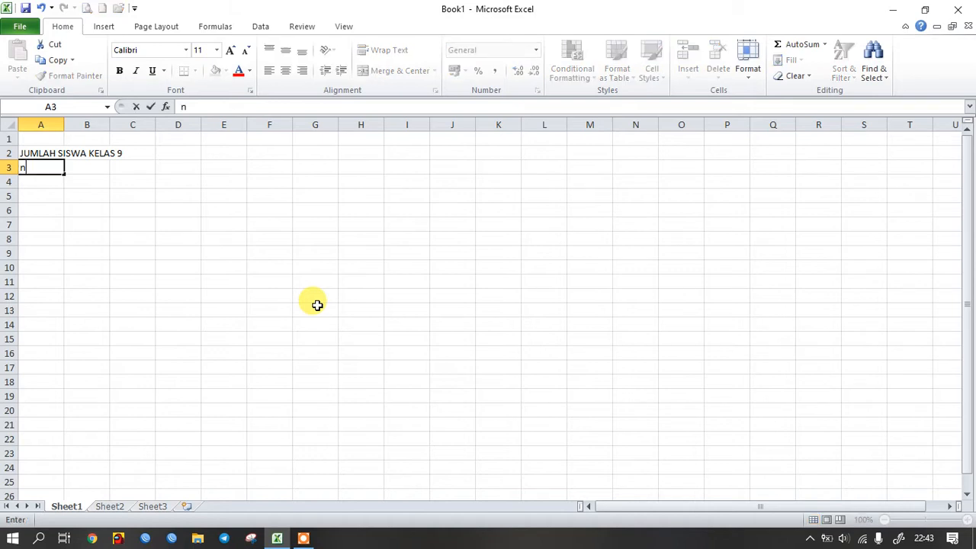
type("n")
key("BackSpace")
type("No")
key("Tab")
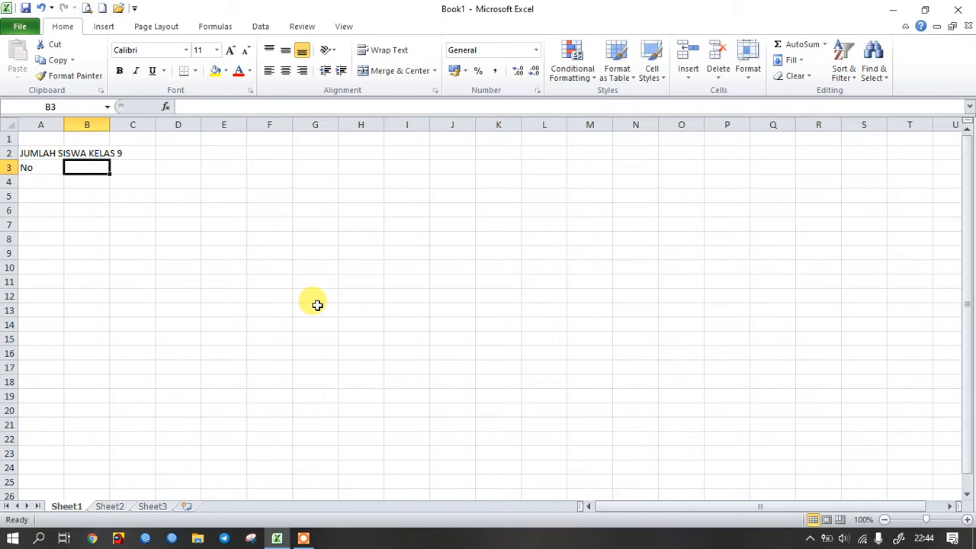
key("Left")
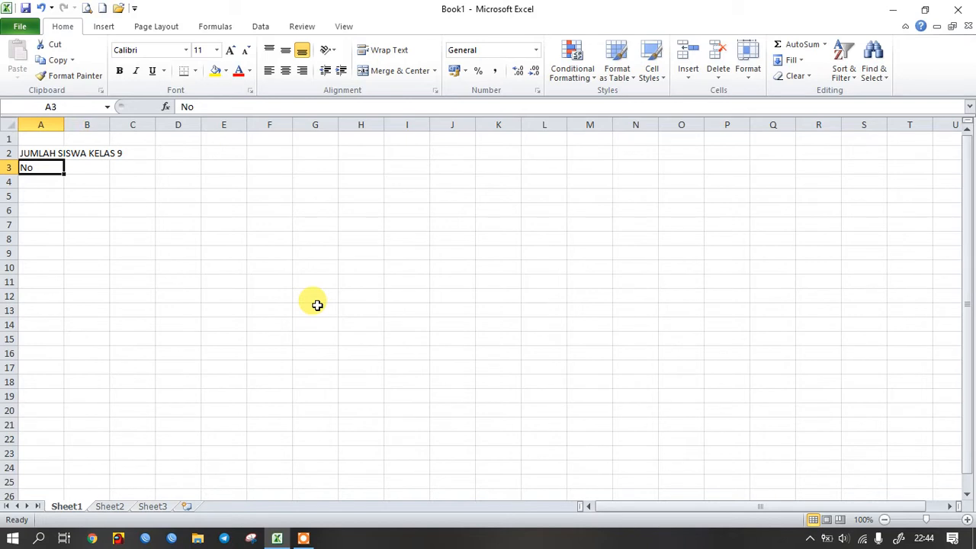
key("Right")
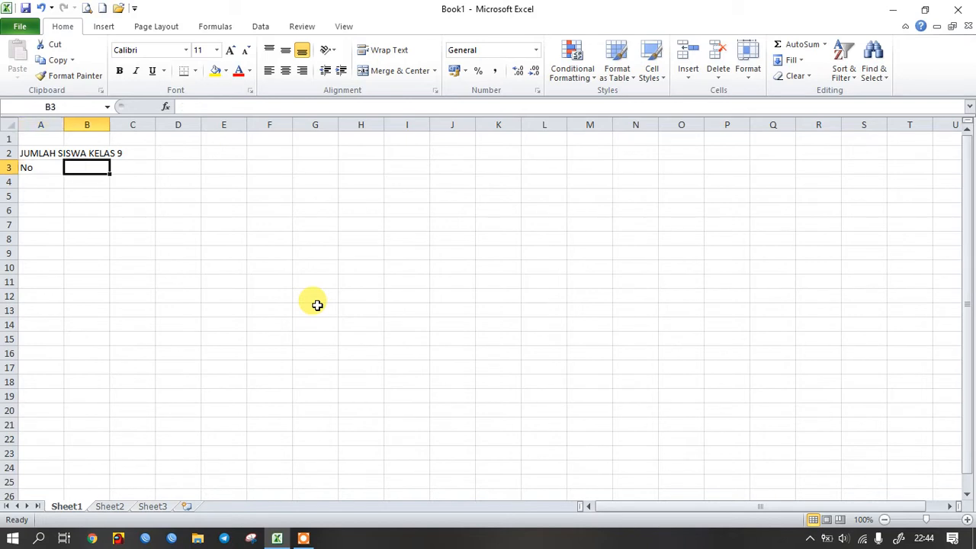
type("Nama kelas")
key("Right")
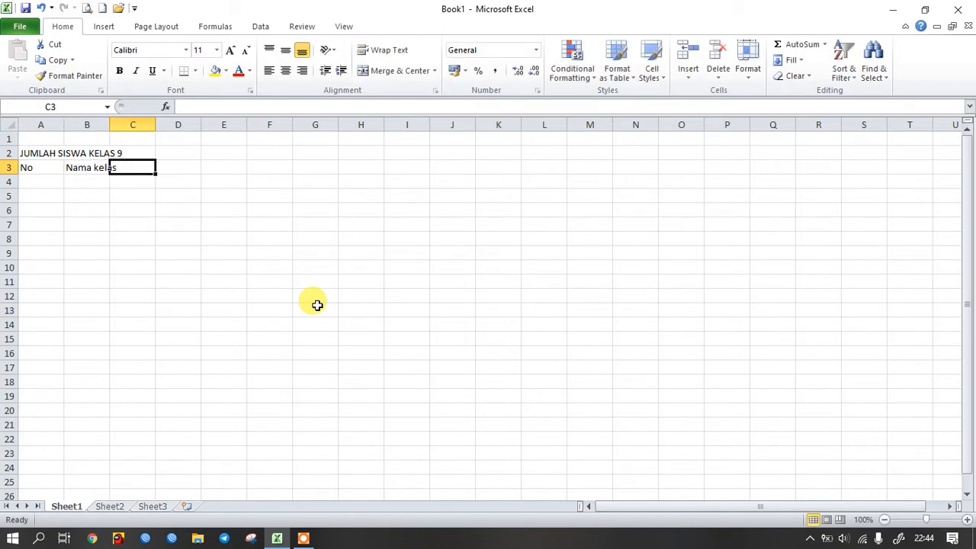
type("jumla")
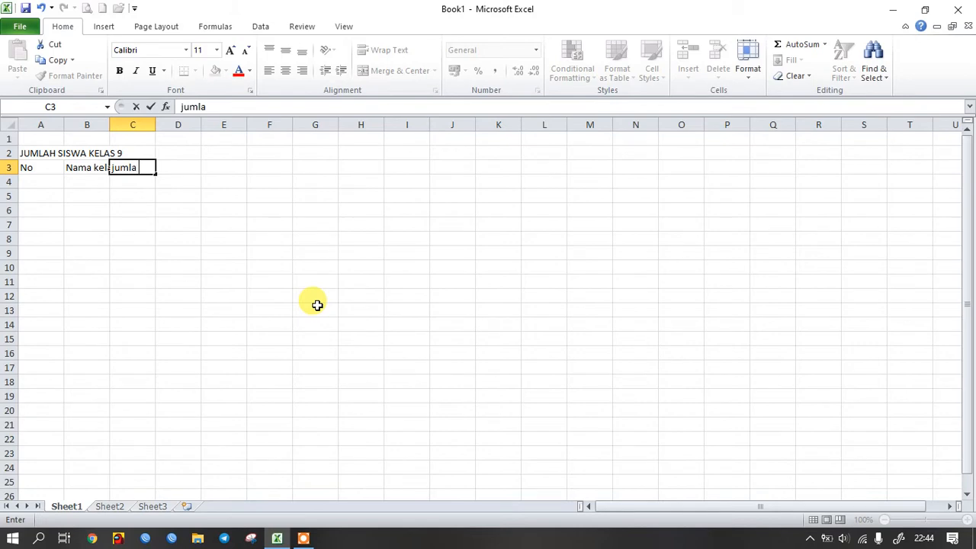
type("h siswa")
key("Tab")
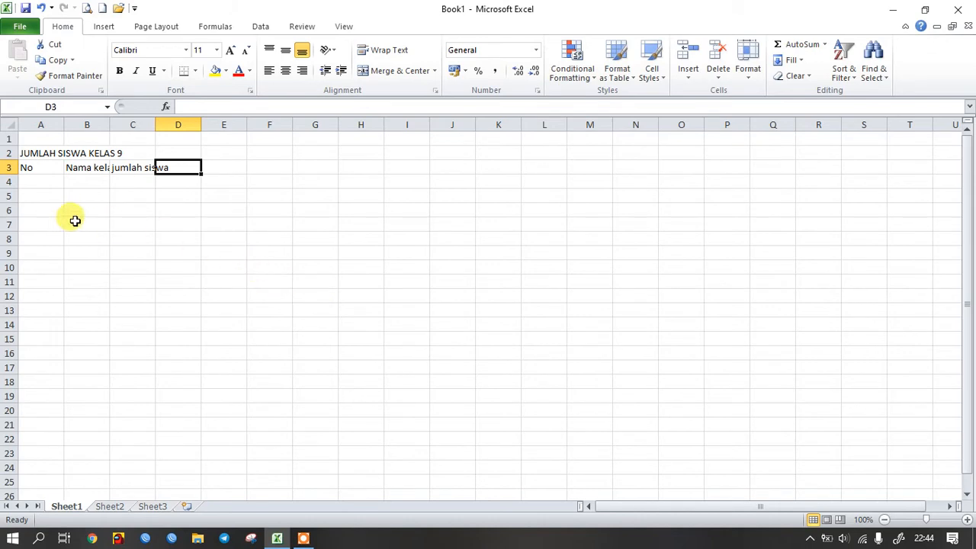
Step: Enter the row numbers 1 and 2 in cells A4 and A5 below the "No" header
left_click(51, 181)
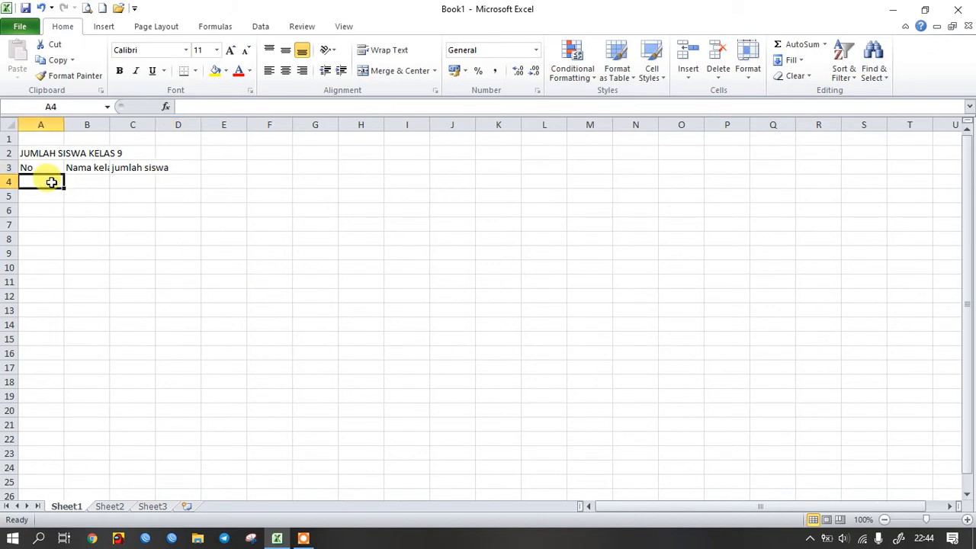
type("1")
key("Tab")
left_click(52, 181)
key("Return")
type("2")
key("Tab")
Step: Enter the row numbers 3 and 4 manually in cells A6 and A7
key("Left")
key("Return")
type("3")
key("Tab")
key("Down")
key("Left")
type("4")
key("Tab")
type("5")
key("BackSpace")
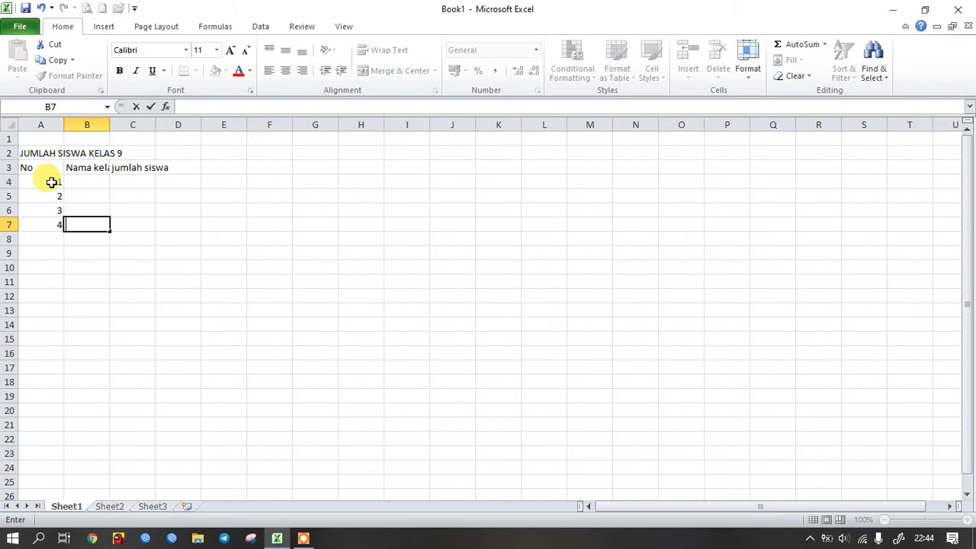
key("Left")
key("Up")
key("Up")
key("Up")
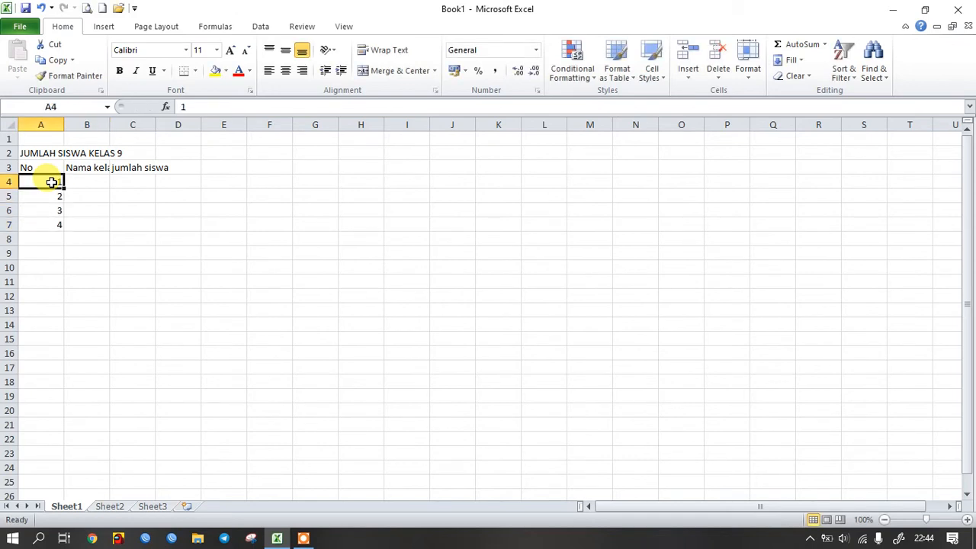
key("Down")
key("Down")
key("Up")
key("Up")
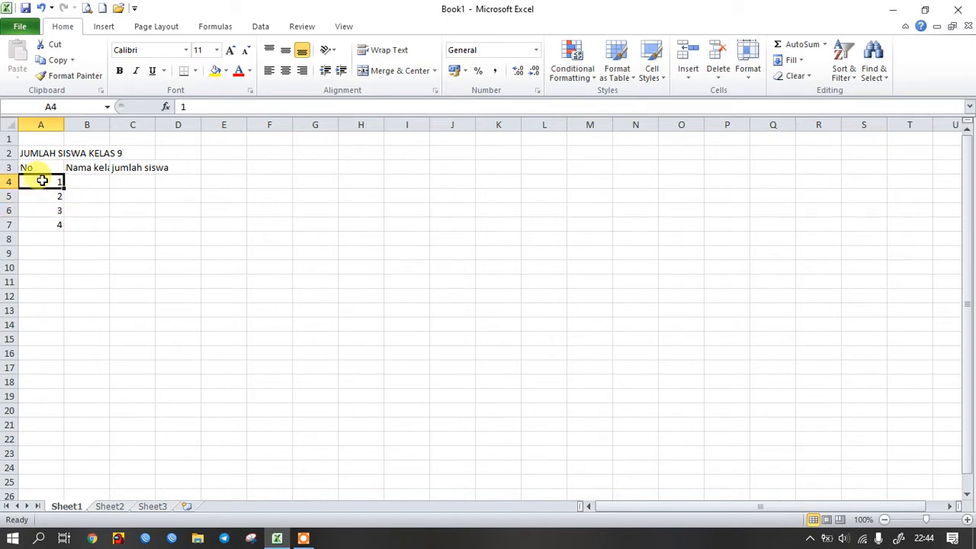
Step: Enter the row numbers 5, 6 and 7 manually in cells A8 to A10
key("Down")
key("Down")
key("Down")
key("Down")
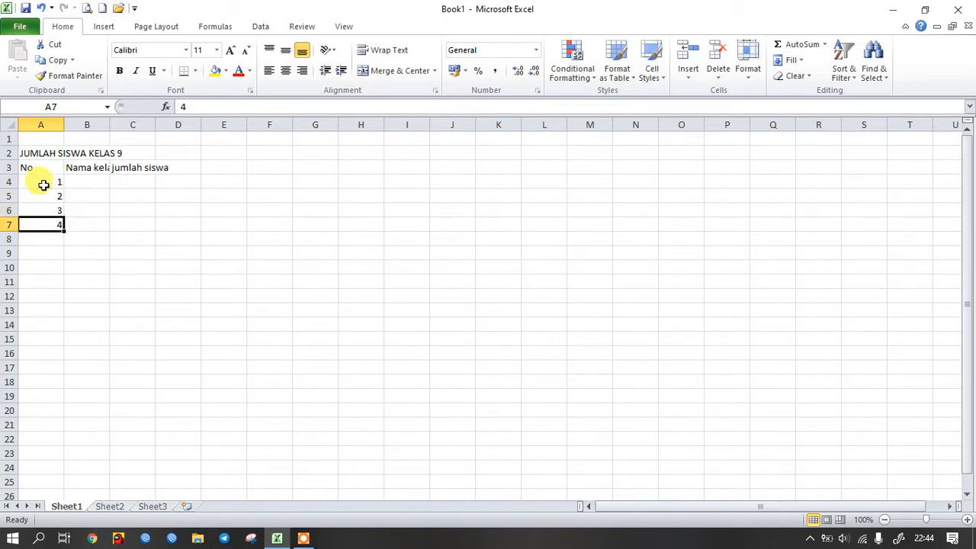
type("5")
key("Return")
type("6")
key("Return")
type("7")
key("Return")
Step: Clear the manually entered numbers 3 to 7 from cells A6 to A10
key("Up")
key("Up")
key("Down")
key("Down")
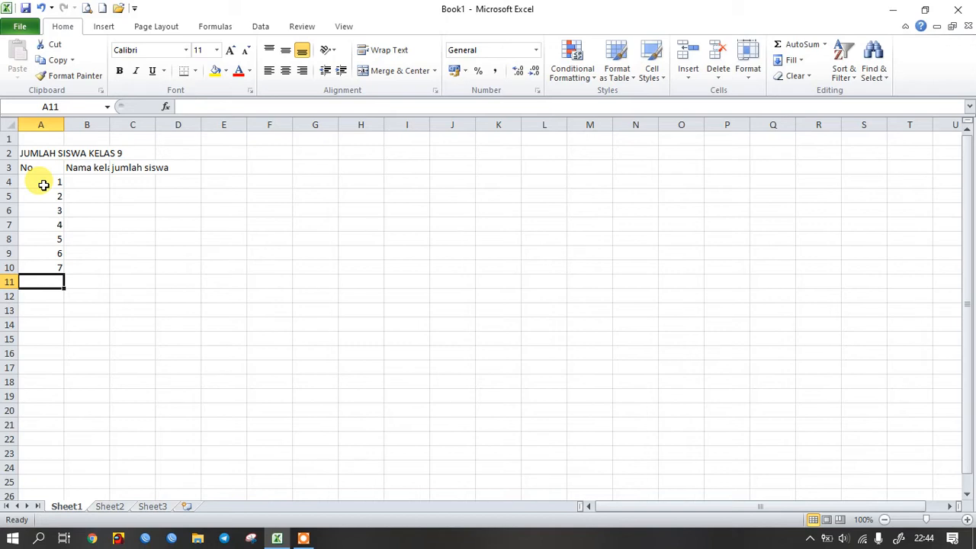
key("Up")
key("Up")
key("Up")
key("Up")
key("Up")
key("shift+Down")
key("shift+Down")
key("shift+Down")
key("shift+Down")
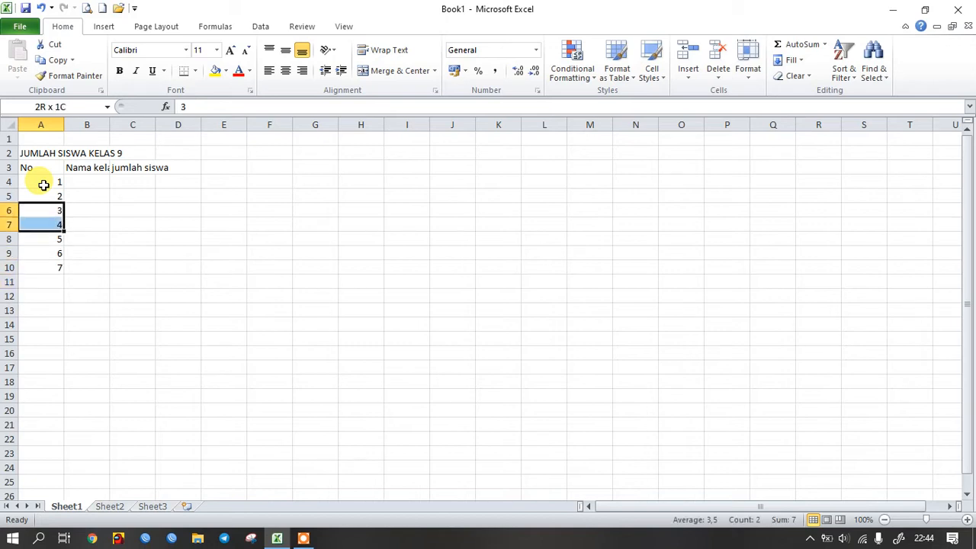
key("Delete")
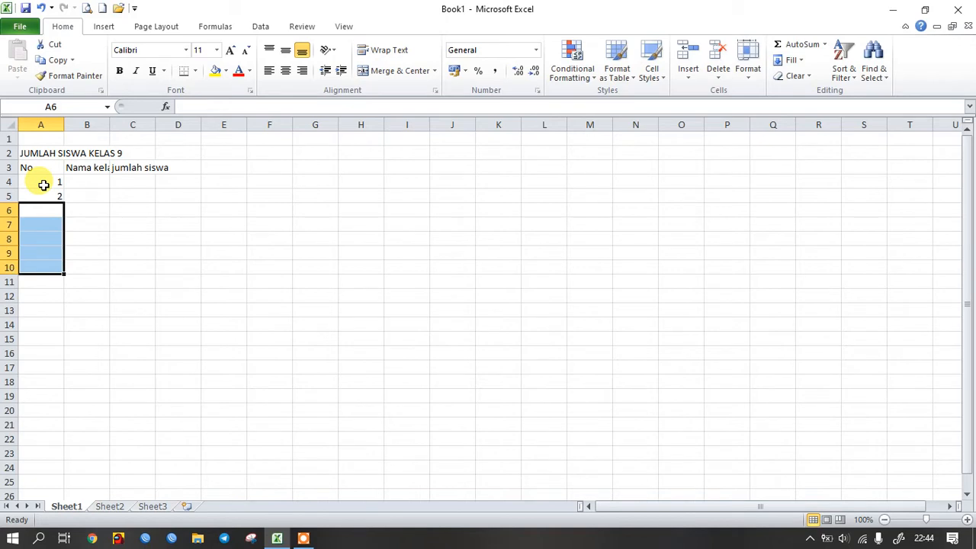
Step: Extend the number series from cells A4:A5 down to A14 with AutoFill, numbering the rows 1 to 11
left_click(43, 185)
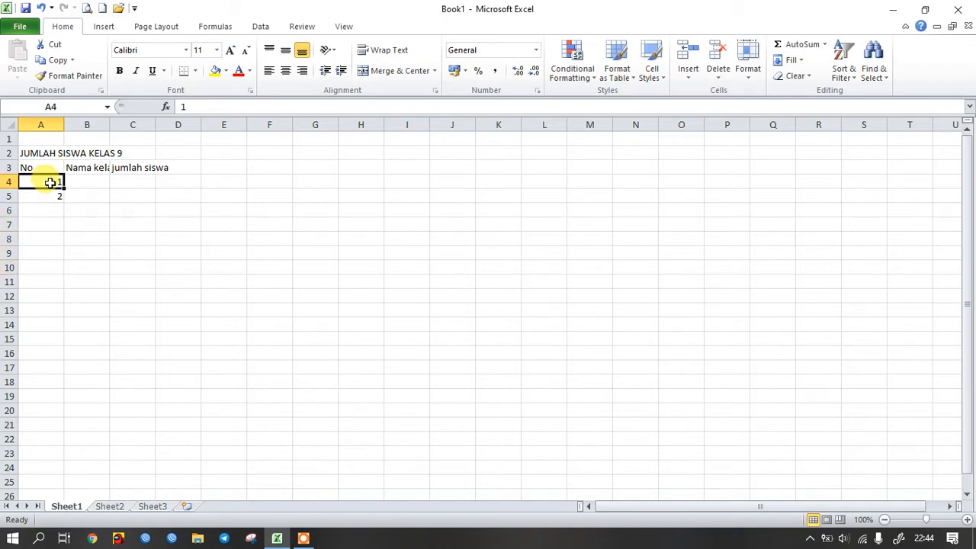
left_click_drag(48, 181, 50, 196)
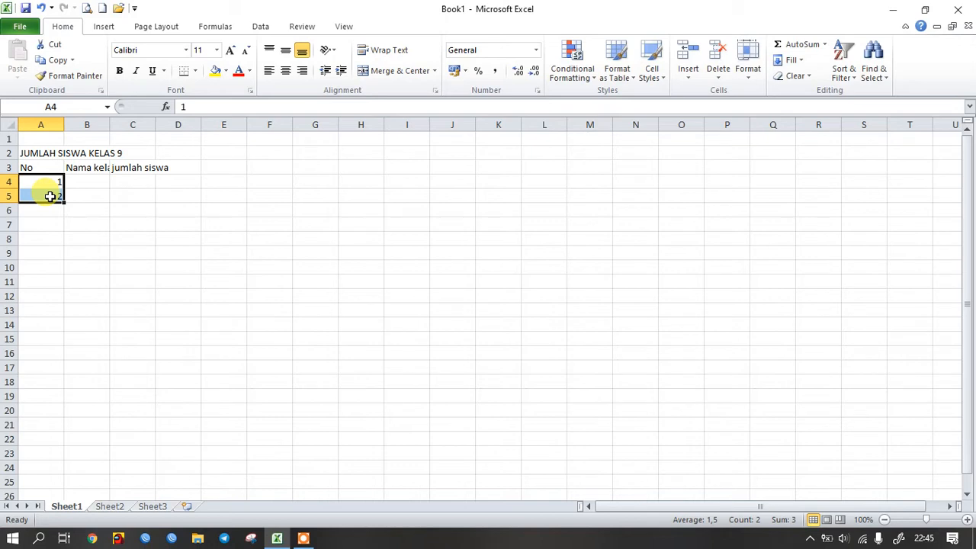
left_click_drag(64, 203, 64, 203)
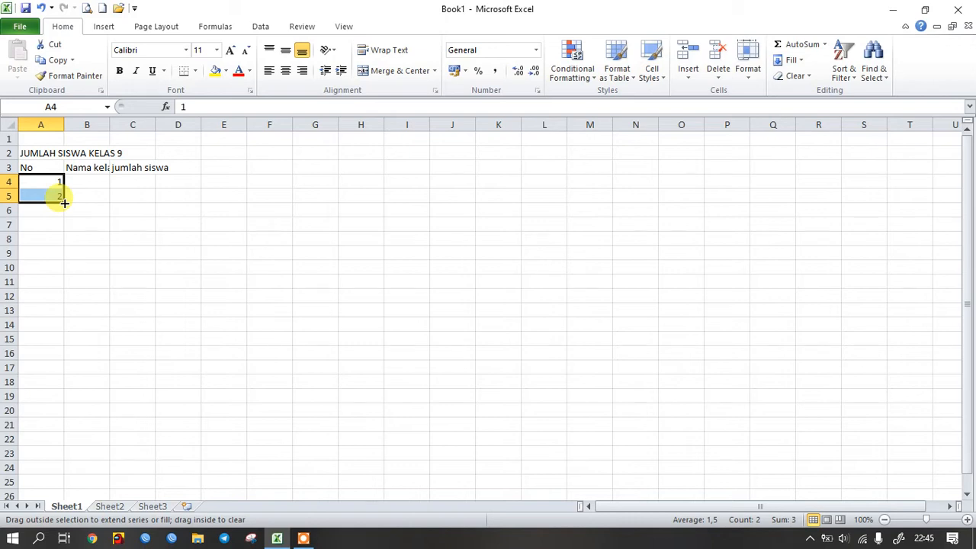
left_click_drag(64, 202, 67, 246)
left_click_drag(66, 213, 54, 276)
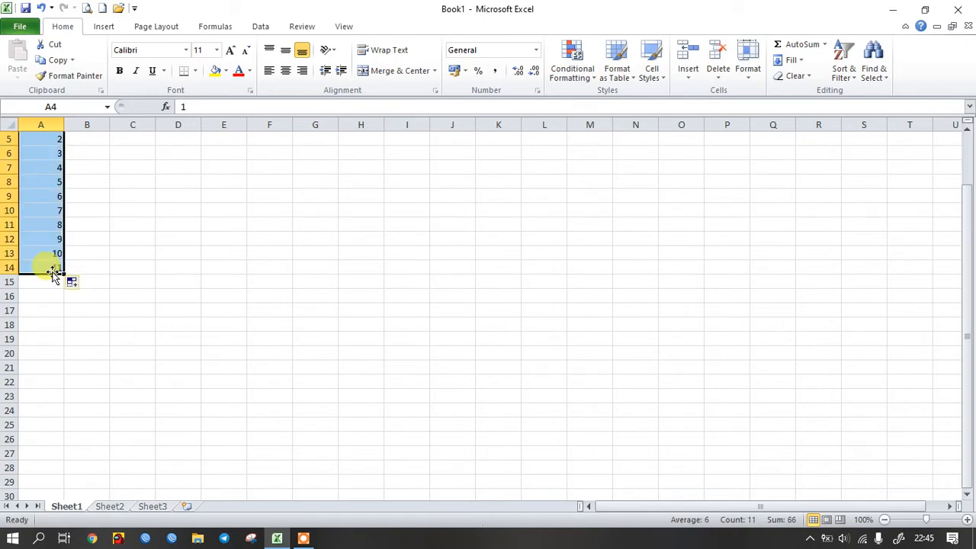
left_click(97, 266)
scroll(99, 264, "up", 2)
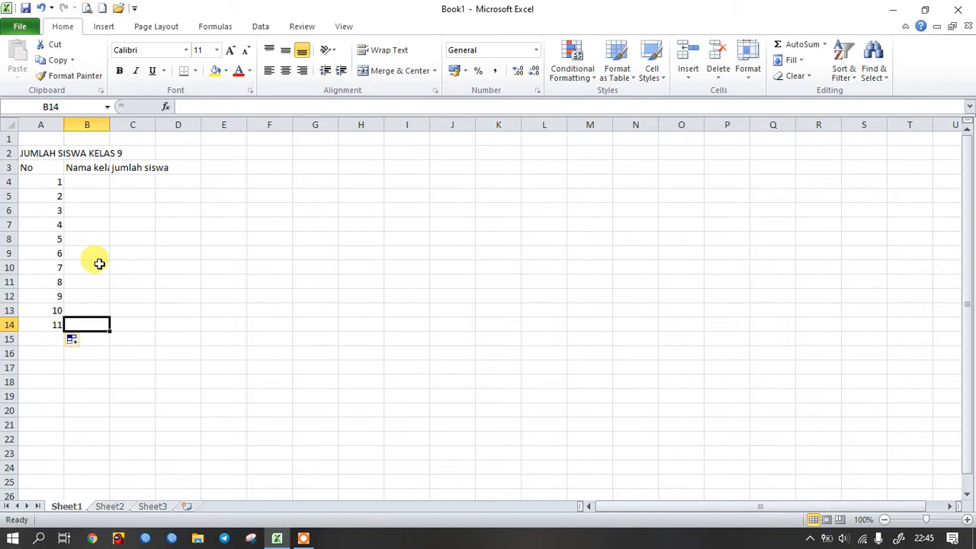
Step: Undo the AutoFill of the row numbers in column A and redo it
key("ctrl+z")
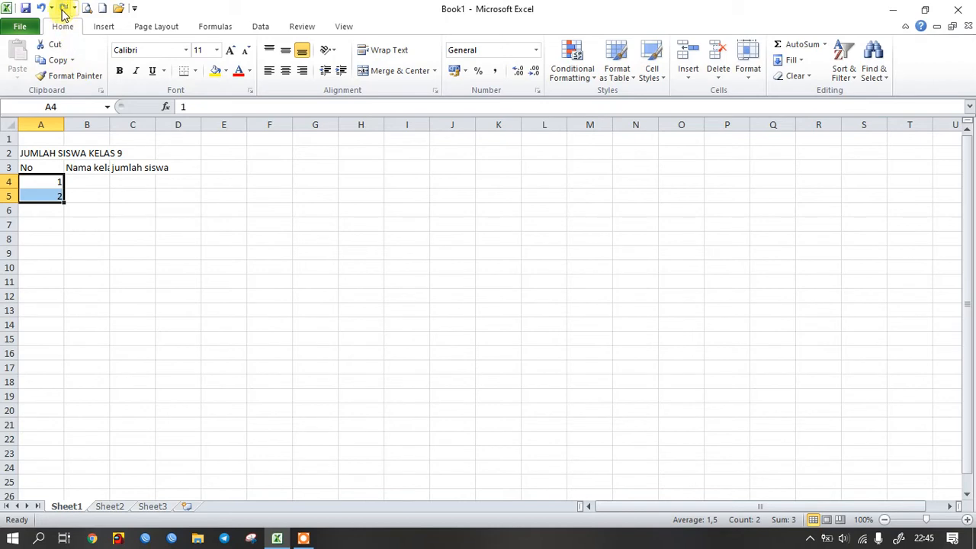
left_click(63, 10)
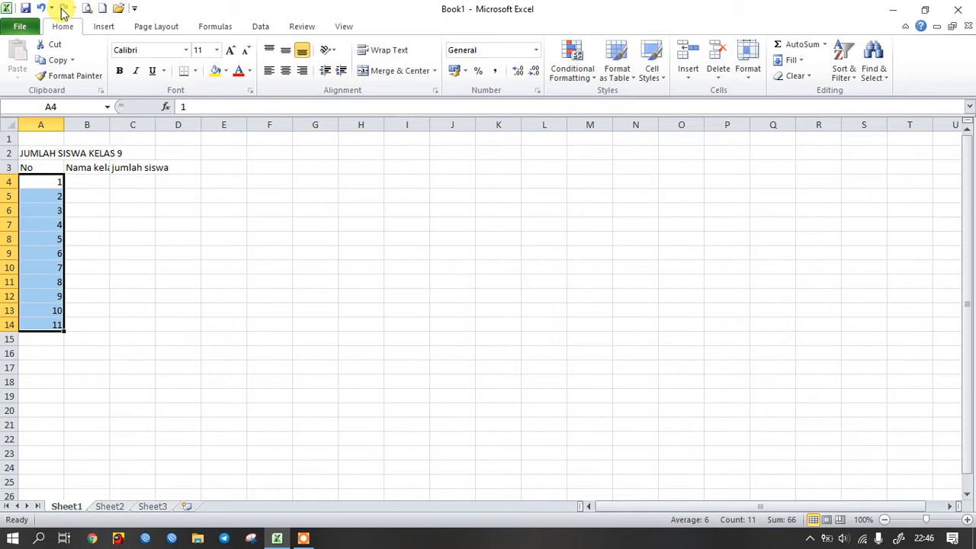
Step: Undo the AutoFill of the row numbers in column A and enter the next numbers 3 and 4 manually
left_click(61, 9)
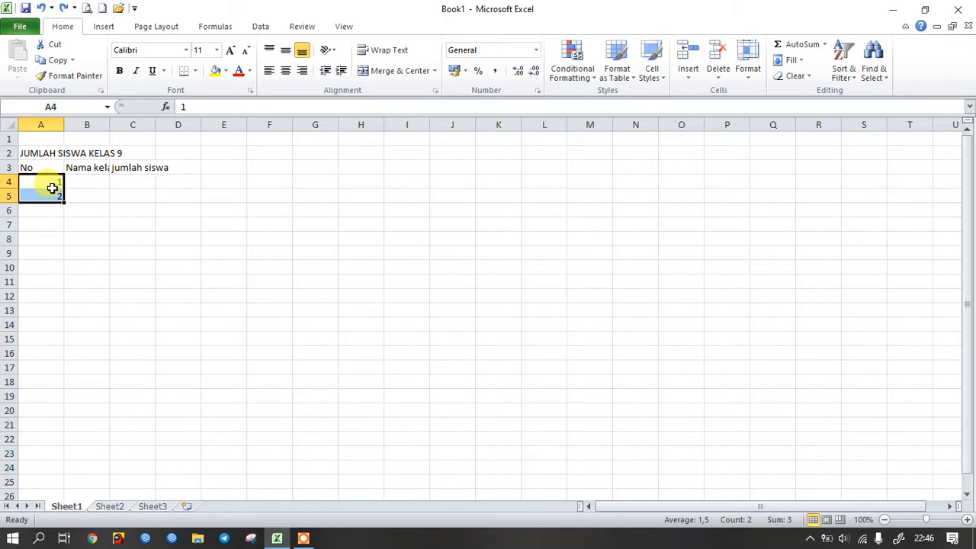
left_click(48, 208)
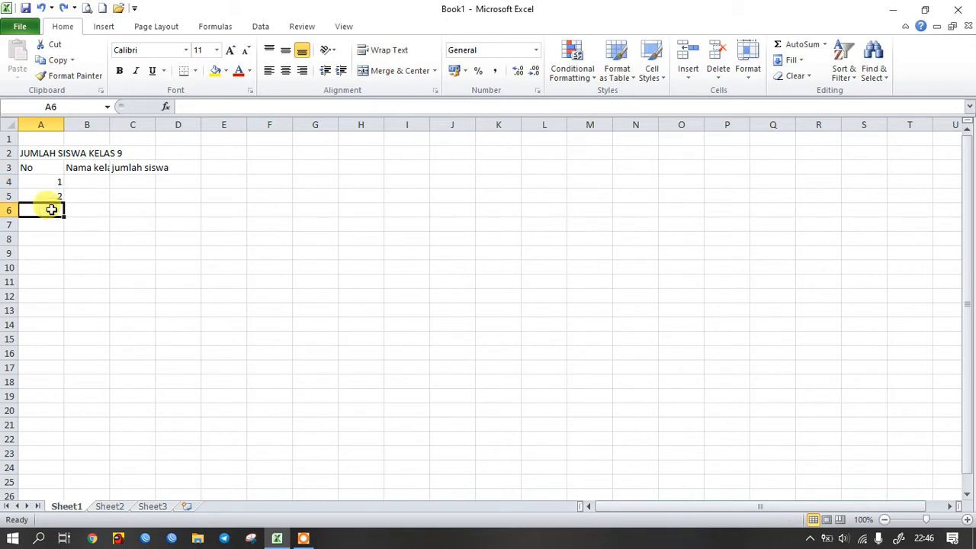
type("3")
key("Tab")
type("4")
Step: Remove the manually entered number 4 and extend the number series down to A14 with AutoFill, numbering the rows 1 to 11
left_click(51, 210)
key("Right")
key("Delete")
key("Down")
key("Left")
left_click_drag(46, 183, 65, 336)
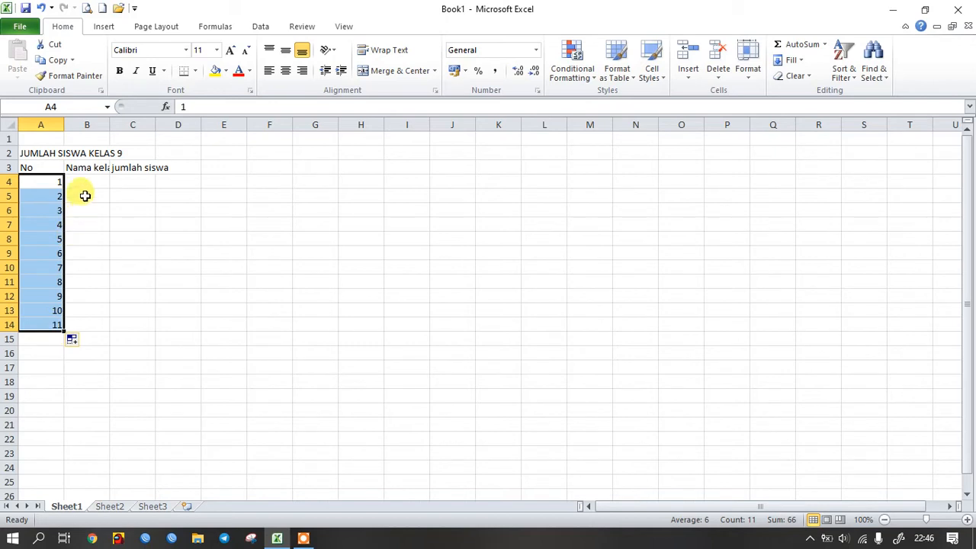
left_click(82, 182)
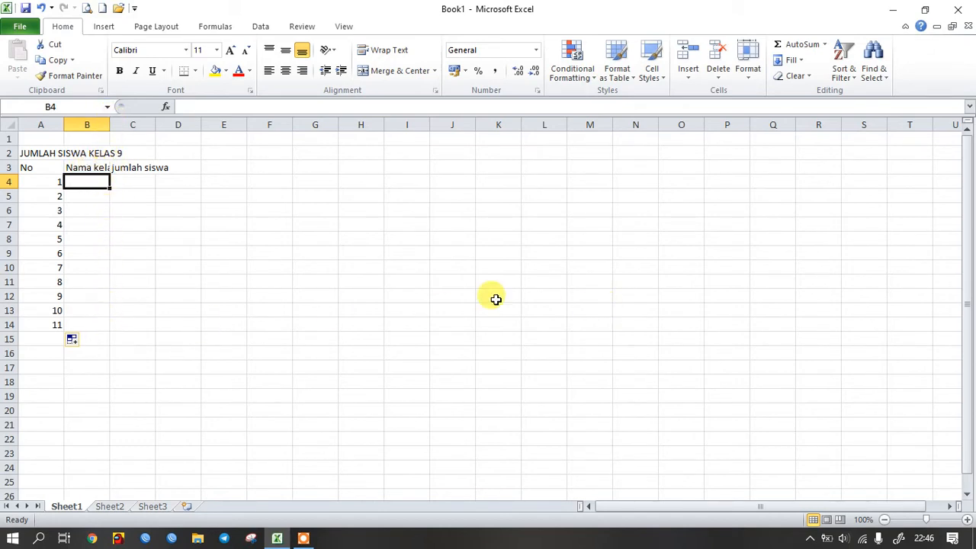
left_click_drag(152, 244, 442, 360)
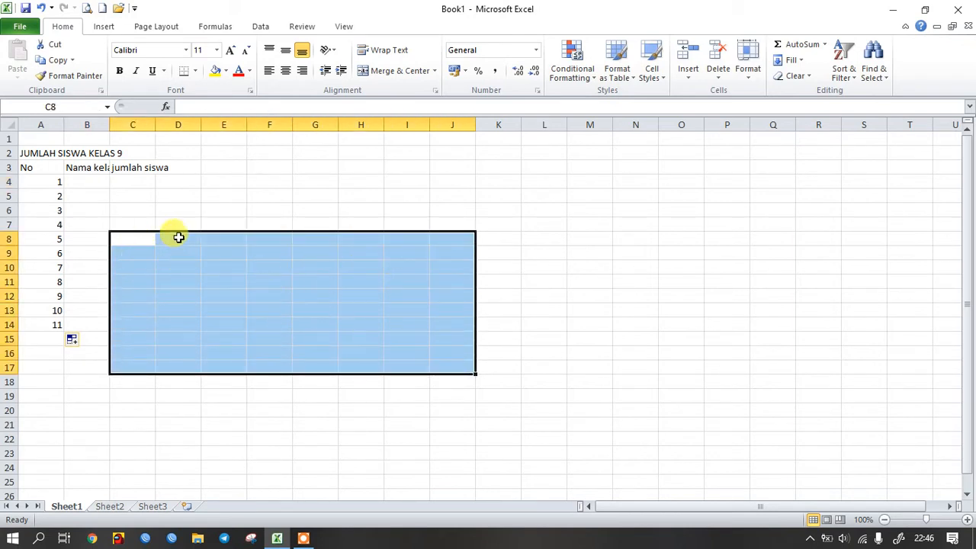
left_click(303, 184)
left_click(343, 239)
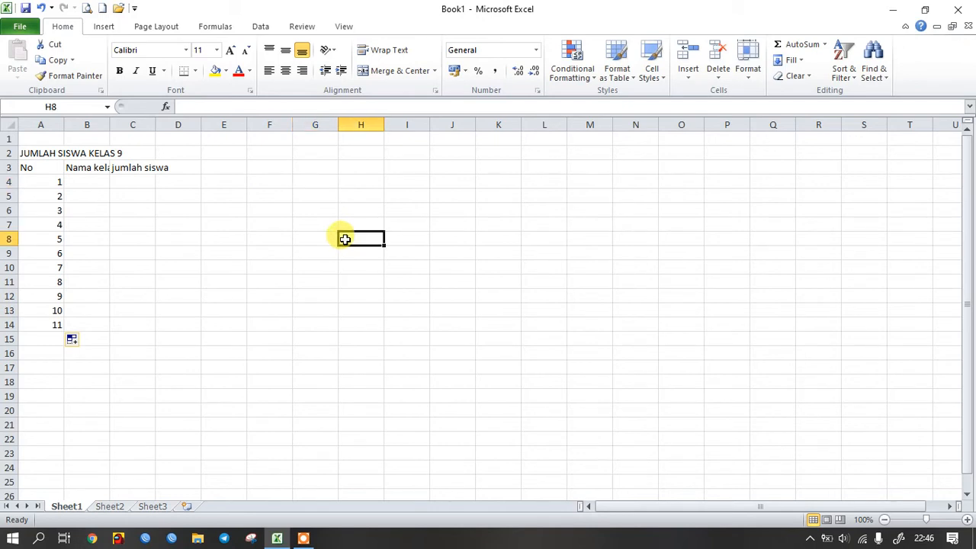
key("Left")
key("Home")
key("Right")
key("Up")
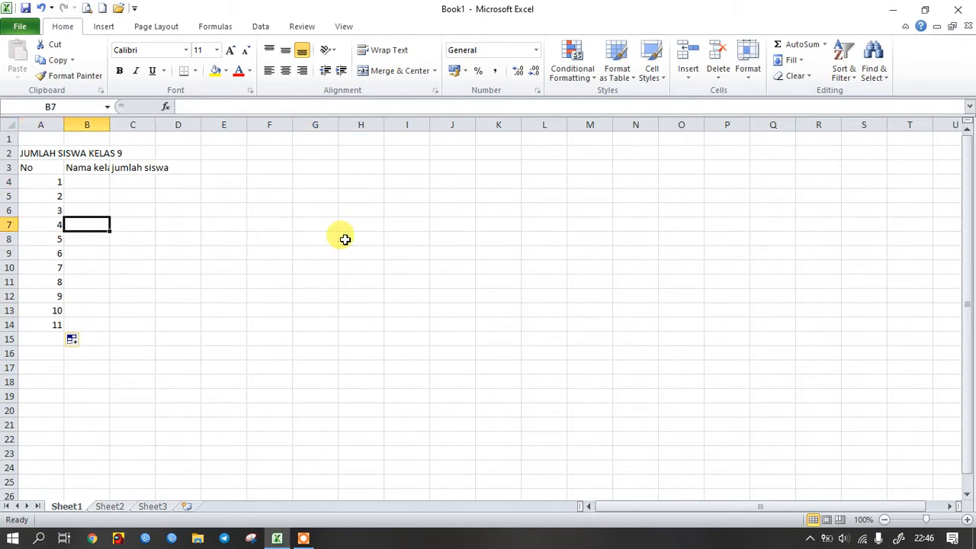
Step: View the print preview of the sheet and return to the worksheet
left_click(86, 8)
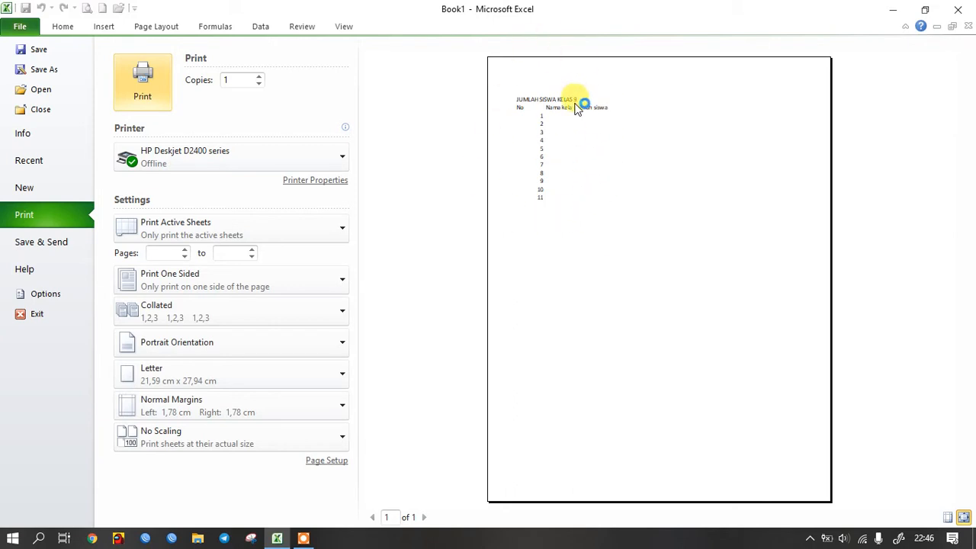
left_click(64, 27)
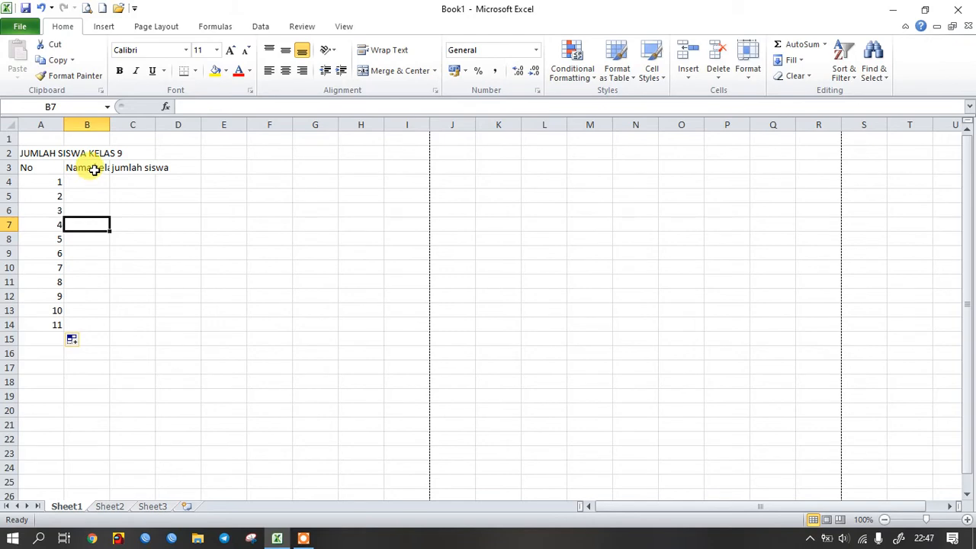
Step: Widen column B so the heading "Nama kelas" fits, and narrow column A to suit the row numbers
left_click(94, 170)
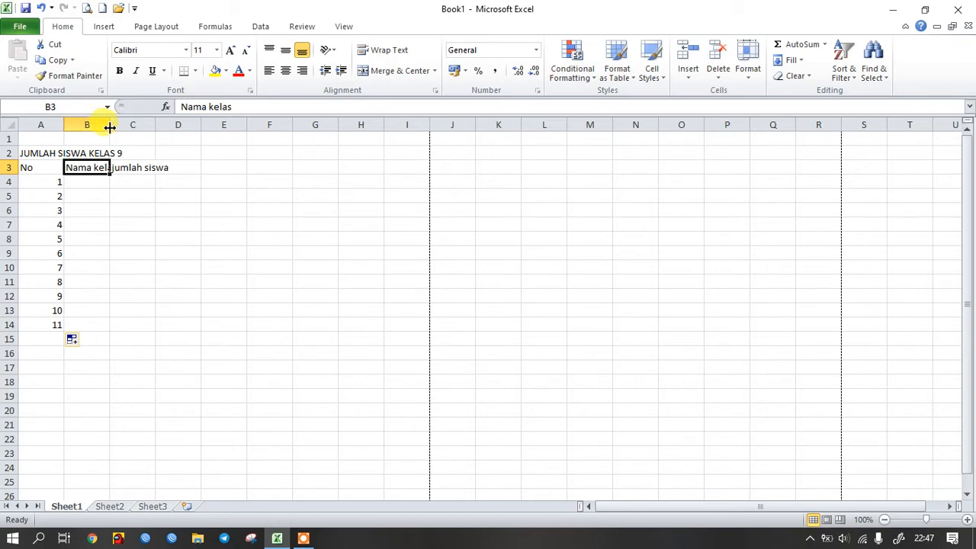
left_click_drag(109, 128, 139, 135)
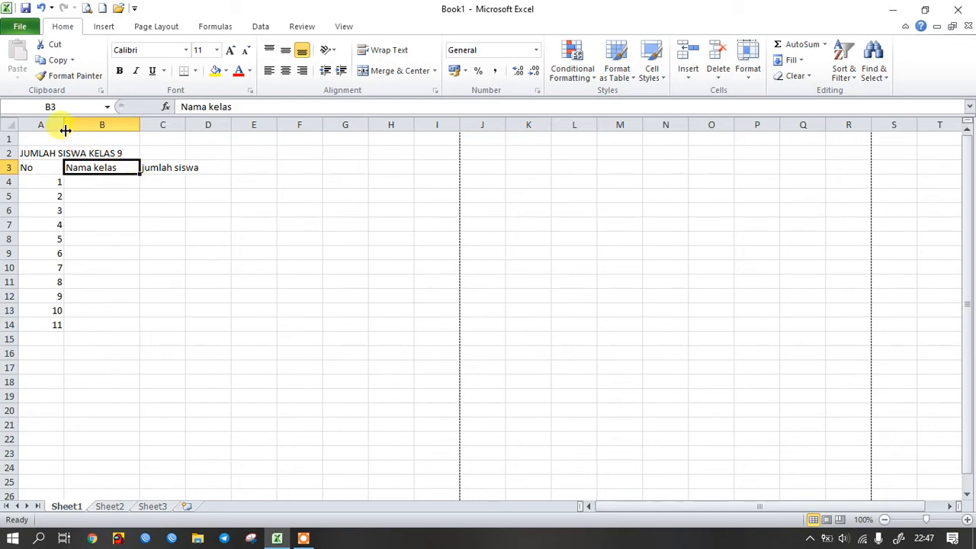
left_click_drag(64, 129, 40, 132)
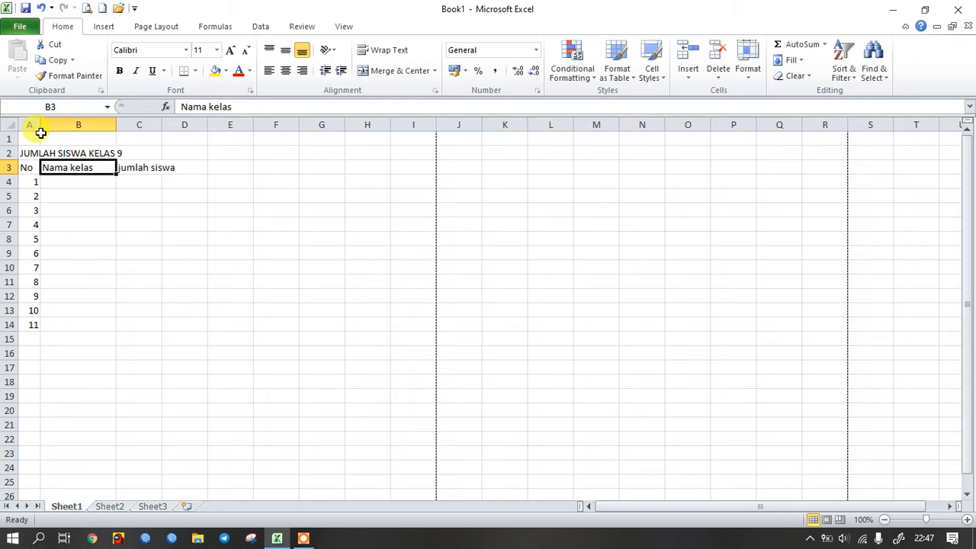
Step: Reduce the height of row 3 slightly and widen column C so the heading "jumlah siswa" fits
left_click_drag(37, 183, 32, 366)
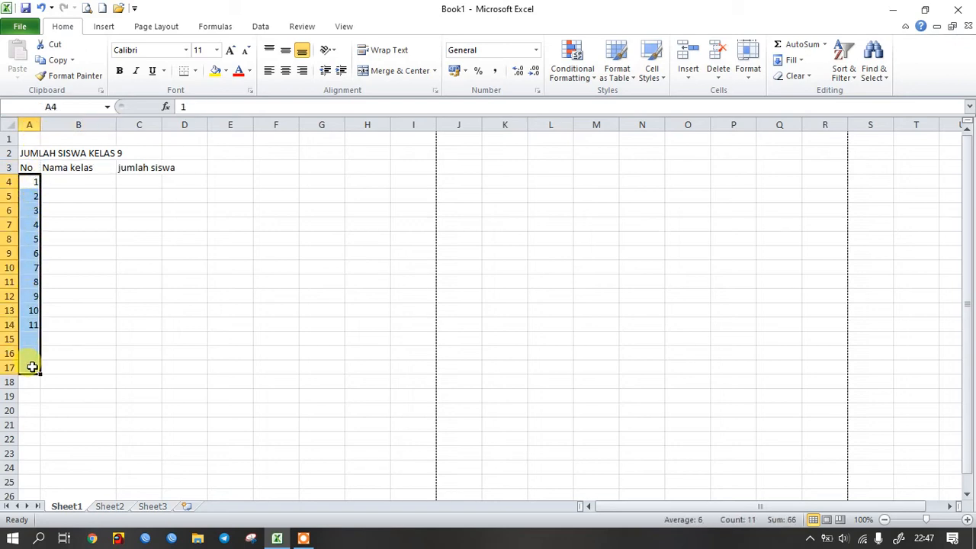
left_click(33, 166)
left_click(61, 166)
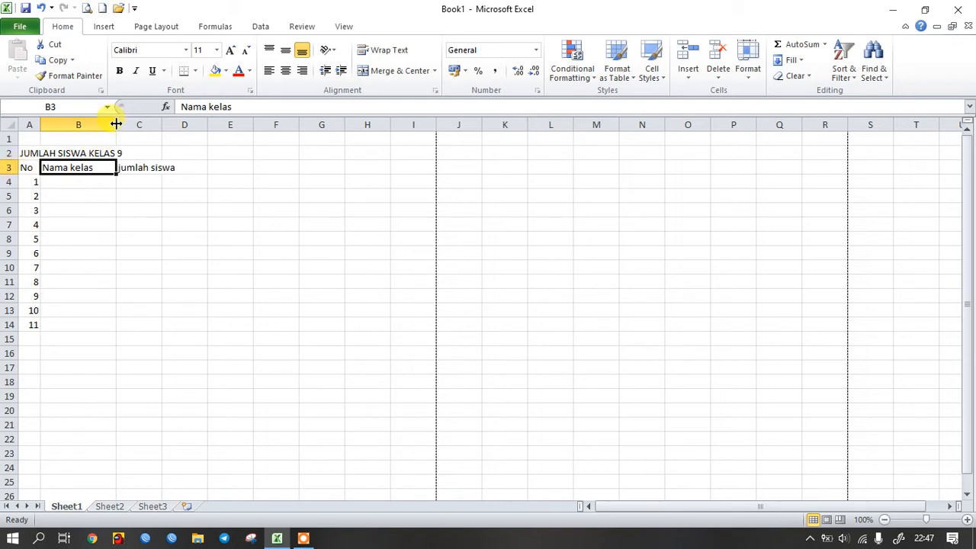
mouse_move(8, 175)
left_mouse_down()
mouse_move(8, 194)
mouse_move(8, 164)
mouse_move(9, 173)
left_mouse_up()
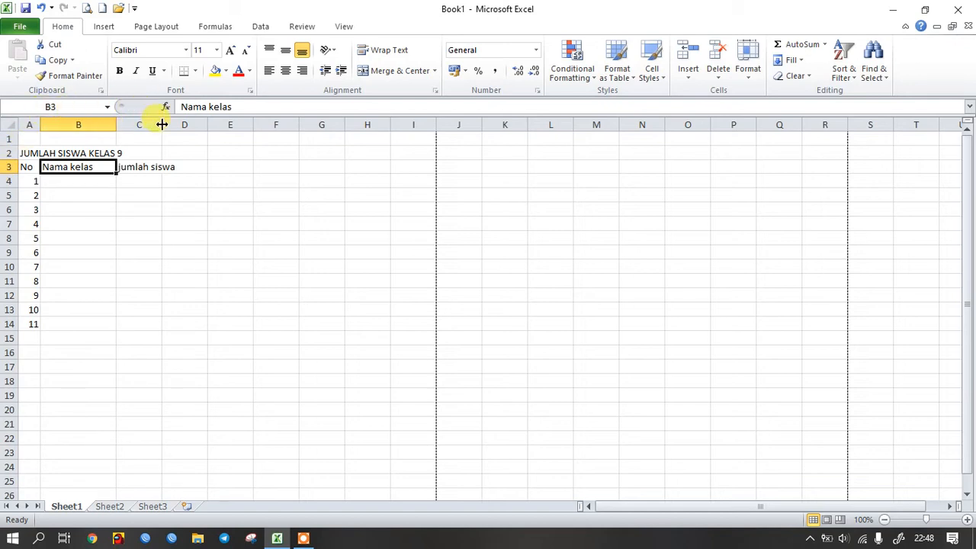
left_click_drag(161, 125, 181, 131)
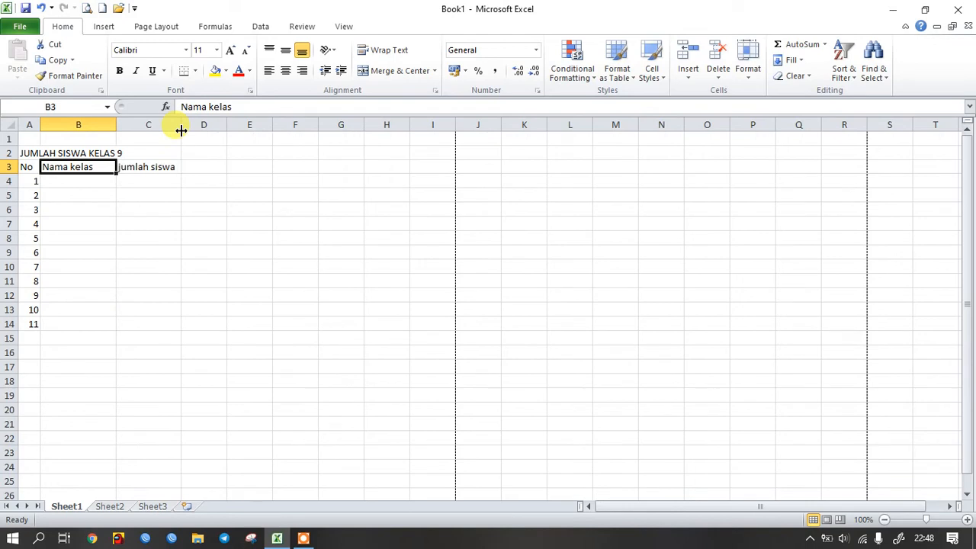
Step: Enter the class names 9A and 9B in cells B4 and B5
key("Return")
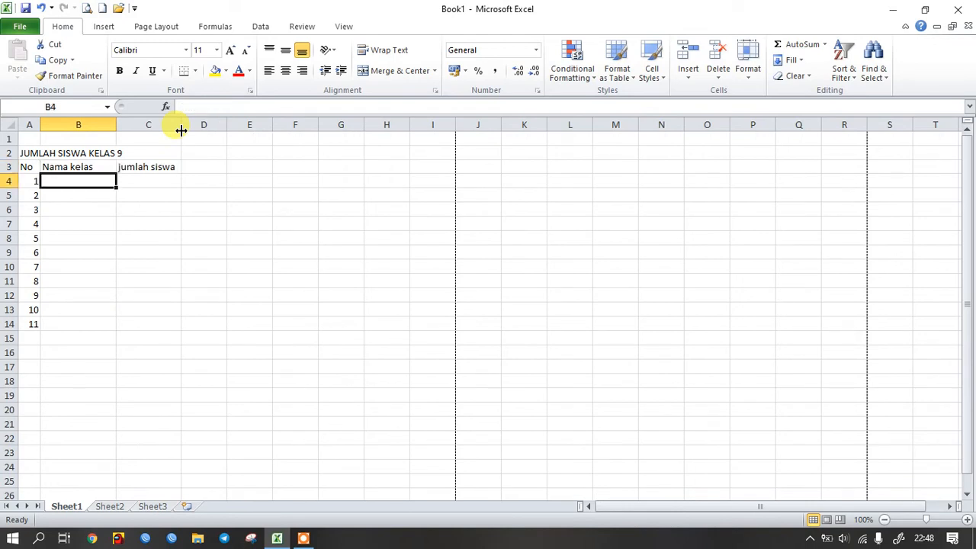
type("9A")
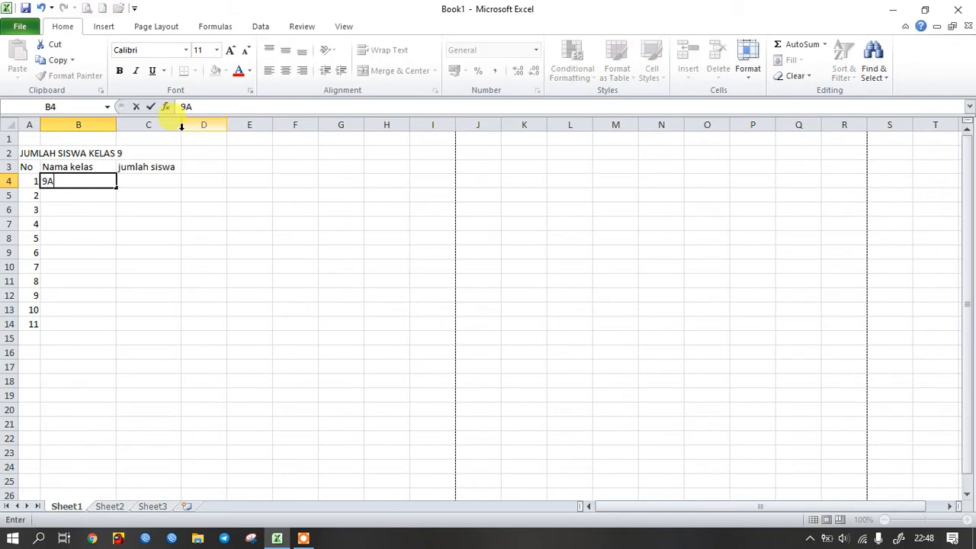
key("Return")
type("9B")
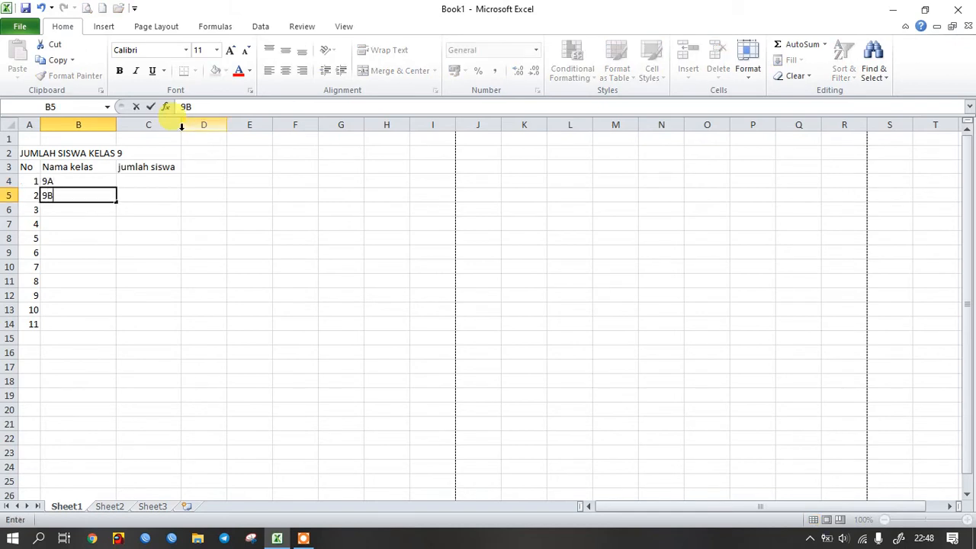
key("Return")
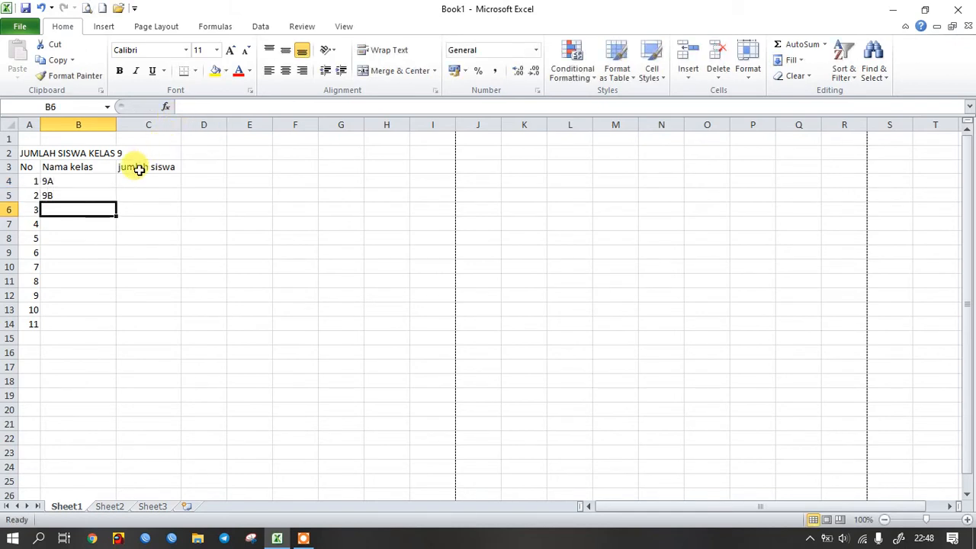
Step: Try to extend the class names from B4:B5 down to B8 with AutoFill and undo the fill
left_click_drag(87, 180, 107, 195)
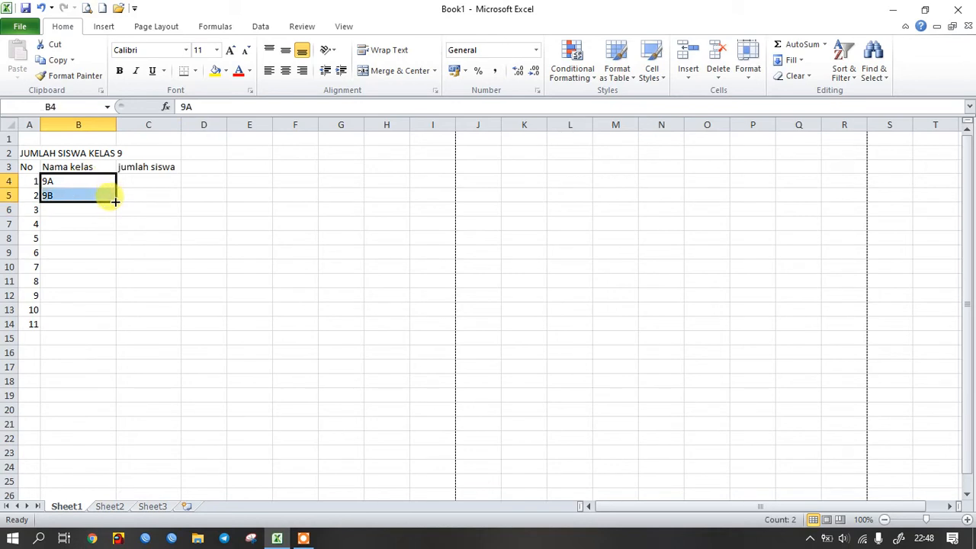
left_click_drag(115, 201, 115, 207)
mouse_move(115, 215)
left_mouse_down()
mouse_move(112, 271)
mouse_move(120, 183)
mouse_move(119, 201)
left_mouse_up()
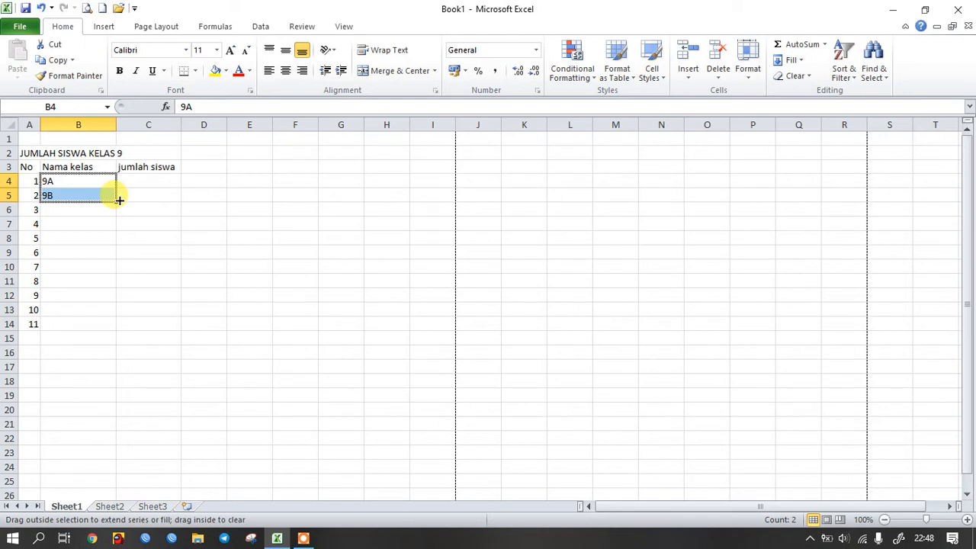
left_click_drag(118, 201, 120, 200)
left_click_drag(120, 201, 114, 241)
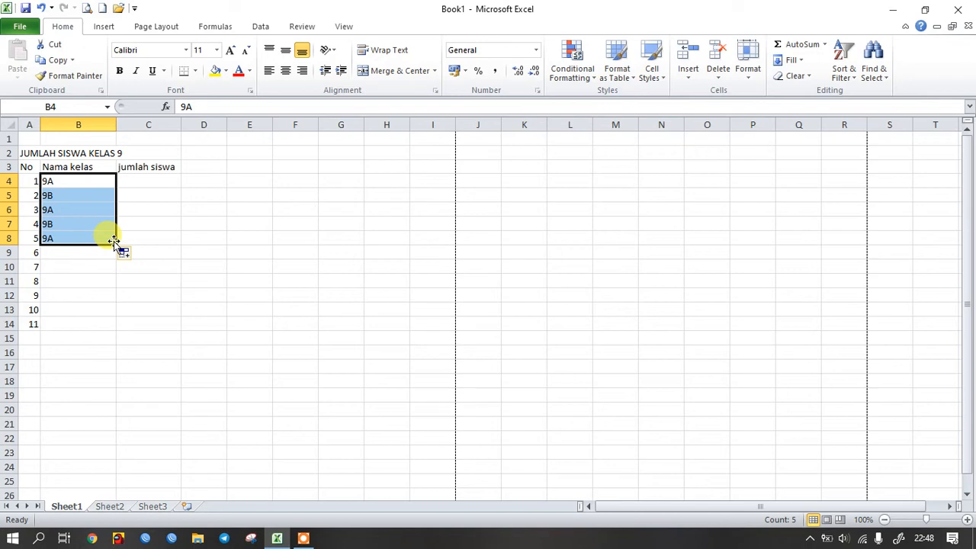
key("ctrl+z")
Step: Replace the class names in B4 and B5 with A9 and A10 and extend the series down to B10 with AutoFill
key("Up")
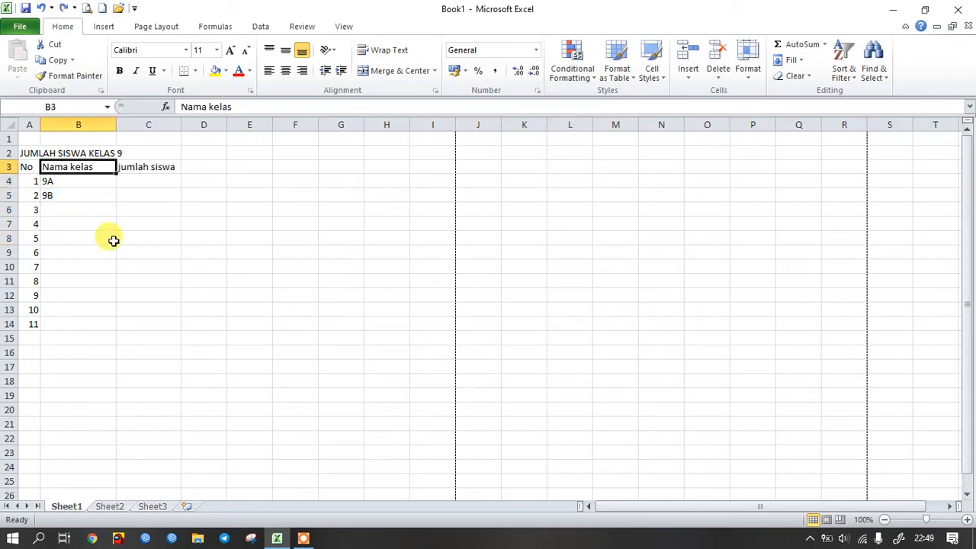
key("Down")
type("A")
key("Right")
key("Left")
key("F2")
type("9")
key("Return")
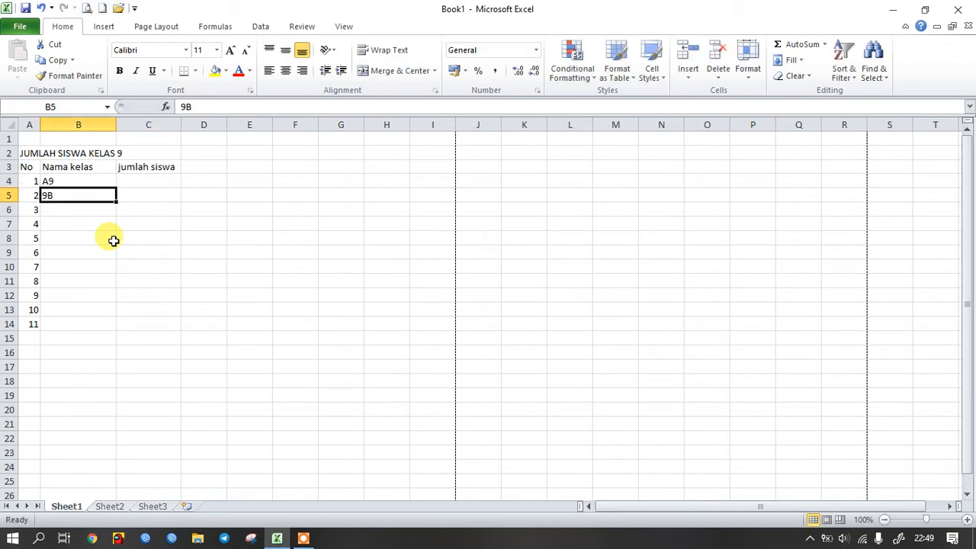
type("A10")
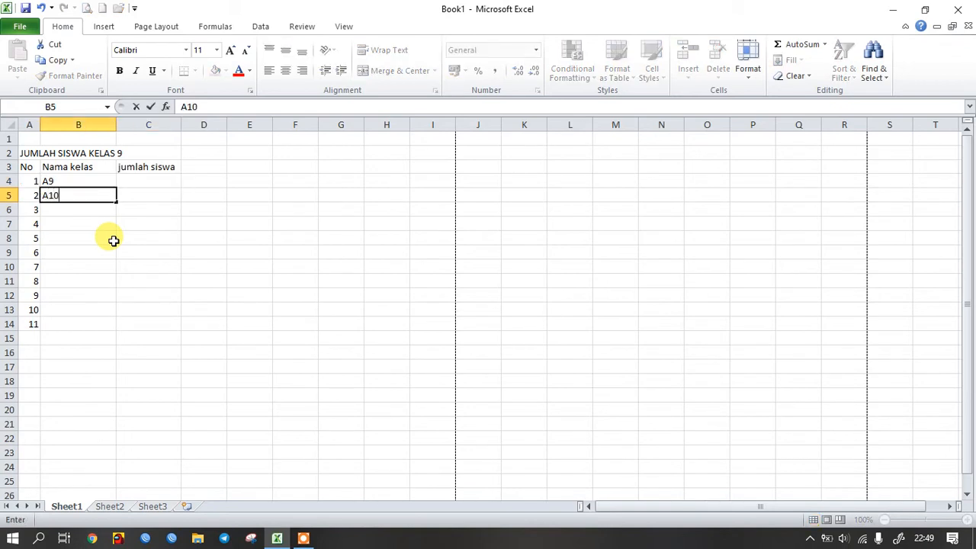
key("Return")
left_click_drag(89, 183, 113, 267)
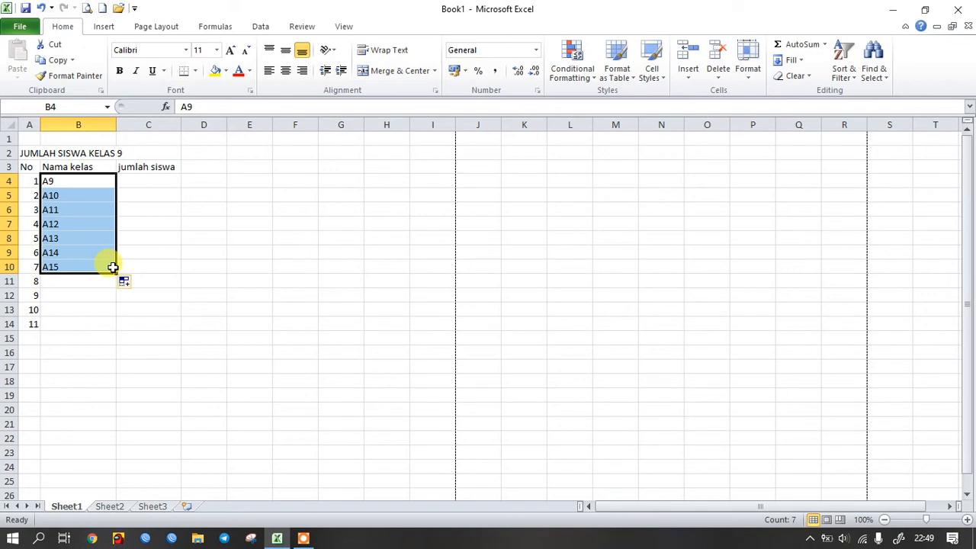
Step: Clear the class names from cells B4 to B10
key("Delete")
key("Down")
key("Up")
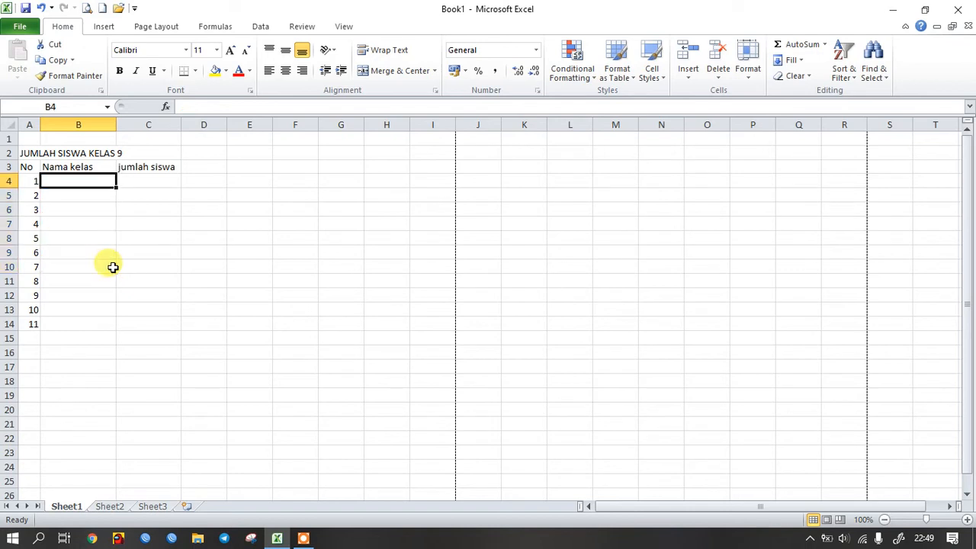
Step: Enter the class names 9A, 9B, 9C, 9D and 9E manually in cells B4 to B8
type("9A")
key("Return")
type("9B")
key("Return")
type("9C")
key("Return")
type("9D")
key("Return")
type("9E")
key("Return")
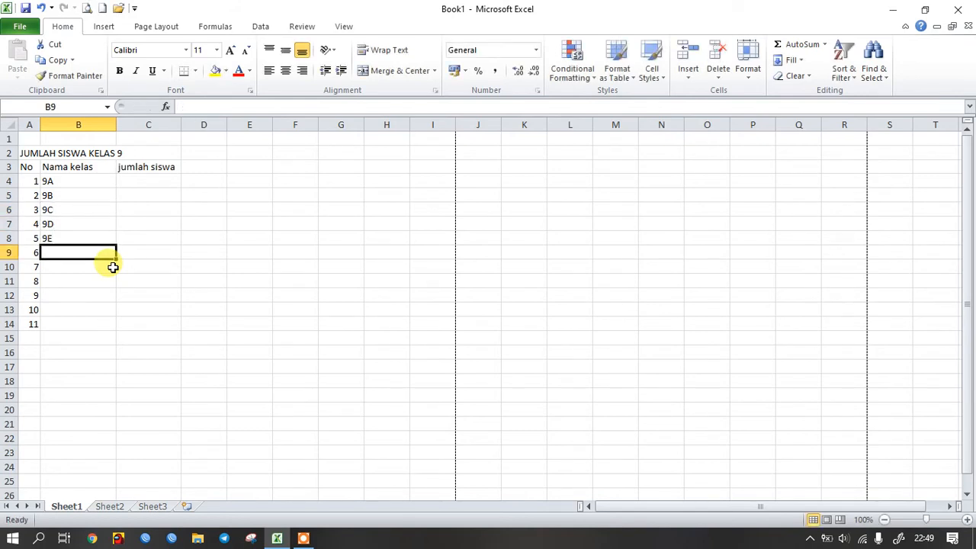
Step: Enter the class names 9F, 9G, 9H, 9I, 9J and 9K in cells B9 to B14
type("9F")
key("Return")
type("9G")
key("Return")
type("9H")
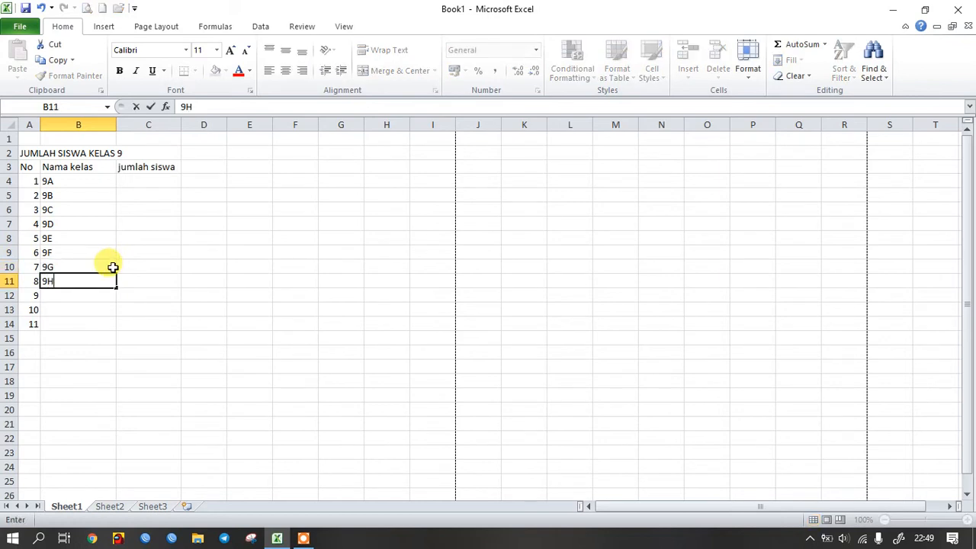
key("Return")
type("9I")
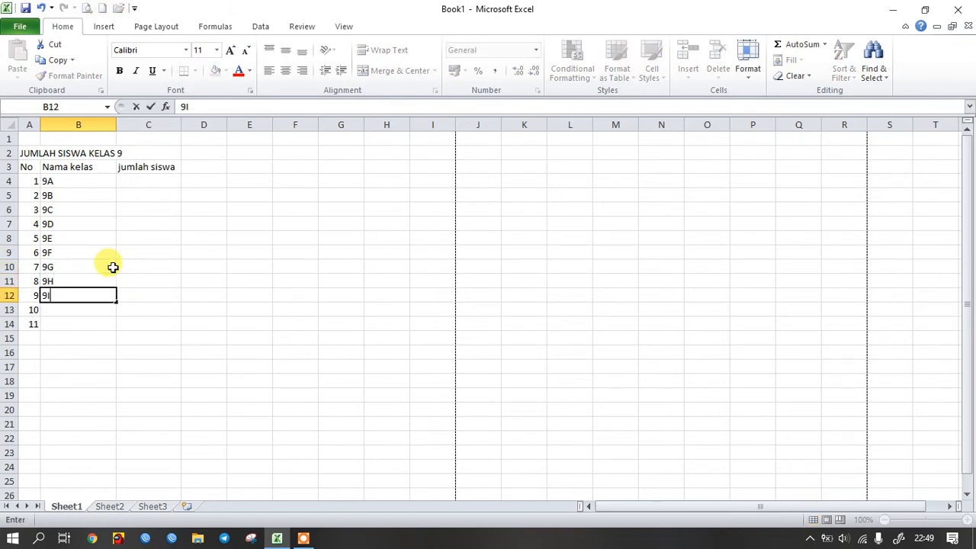
key("Return")
type("9J")
key("Return")
type("9K")
key("Up")
key("Up")
key("Up")
key("Up")
key("Up")
key("Up")
key("Up")
key("Up")
key("Up")
key("Up")
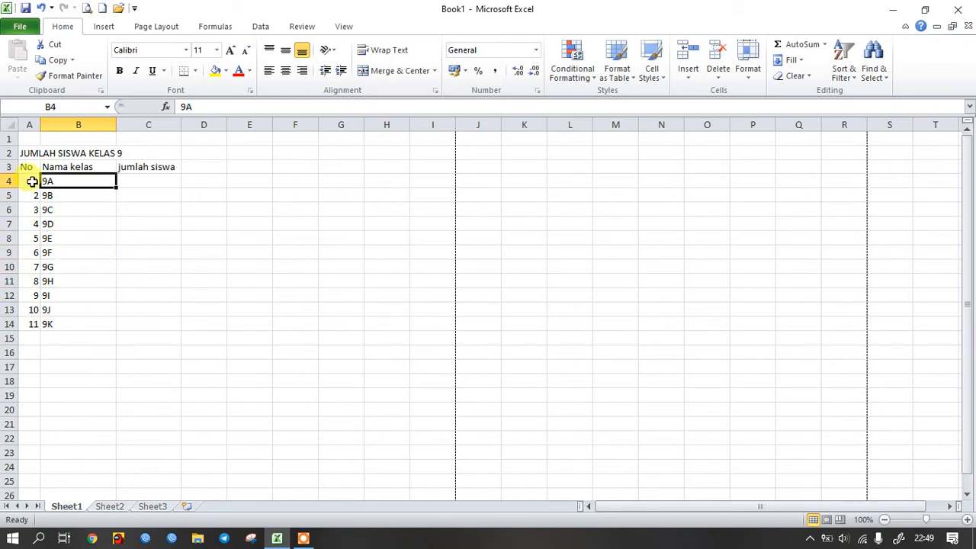
Step: Enter the student counts 34, 32, 30, 31 and 31 for classes 9A to 9E in cells C4 to C8
left_click(136, 186)
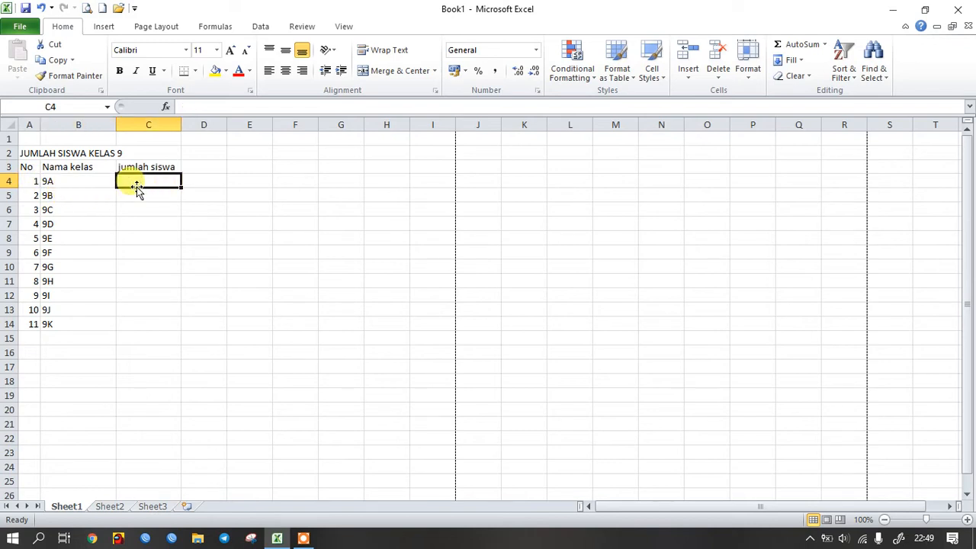
type("34")
key("Return")
type("32")
key("Return")
type("45")
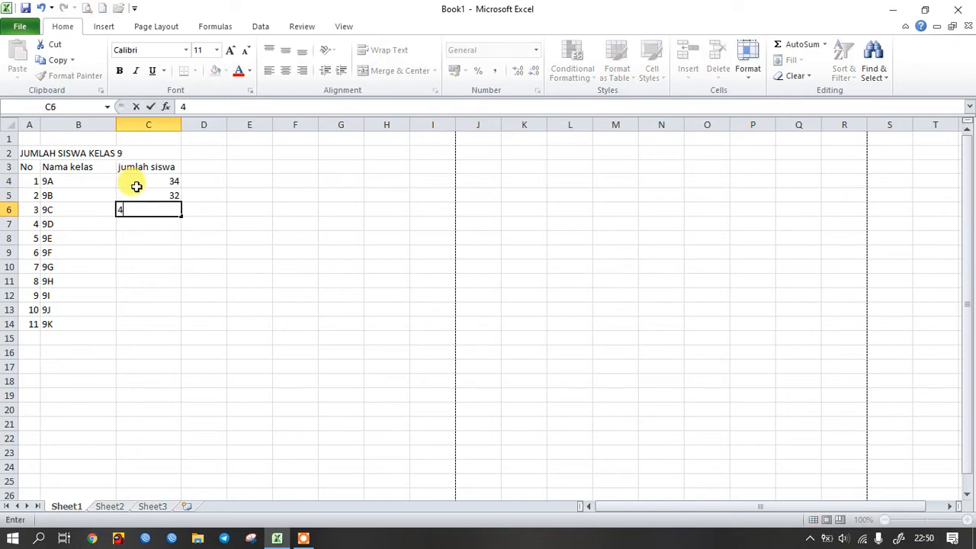
key("BackSpace")
key("BackSpace")
type("30")
key("Return")
type("31")
key("Return")
type("31")
key("Return")
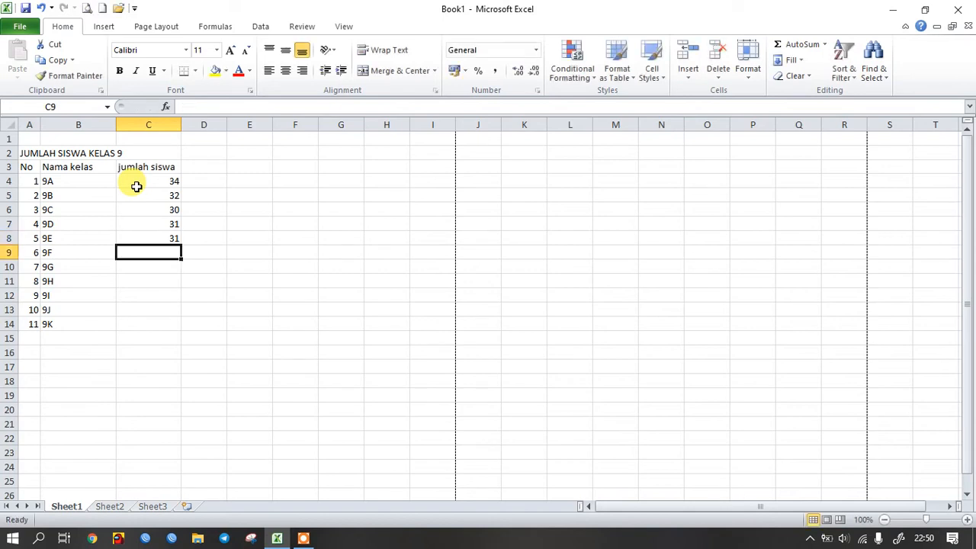
Step: Enter the student counts 35, 37, 32, 30, 31 and 32 for classes 9F to 9K in cells C9 to C14
type("35")
key("Return")
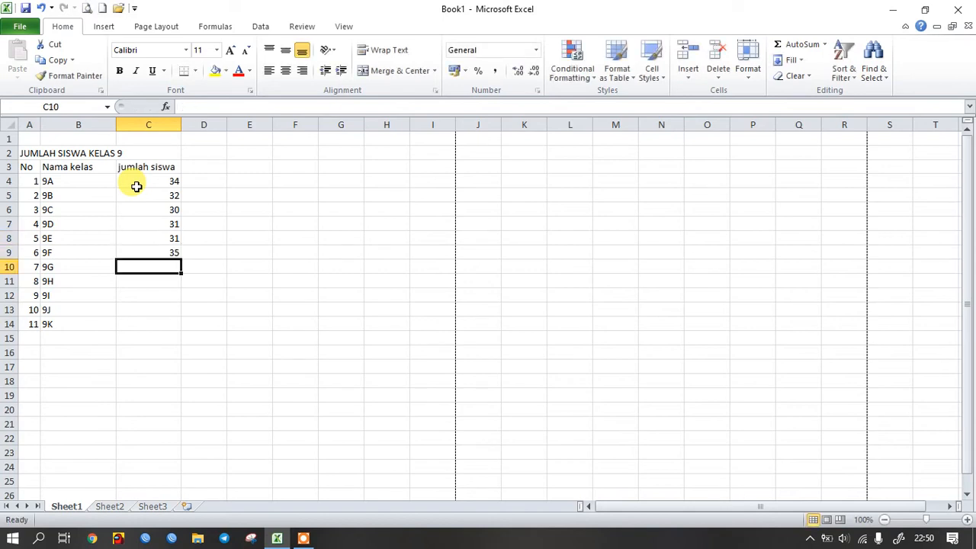
type("37")
key("Return")
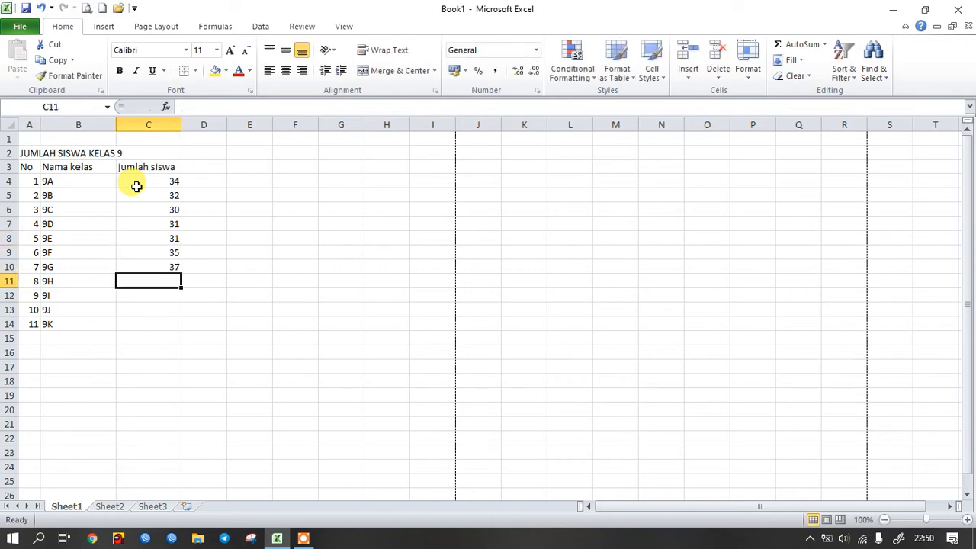
type("32")
key("Return")
type("3")
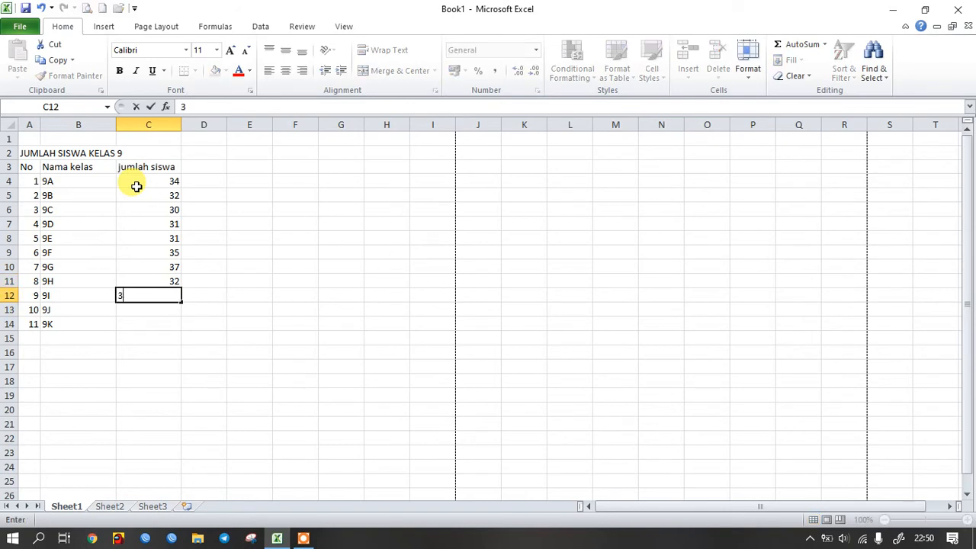
type("0")
key("Return")
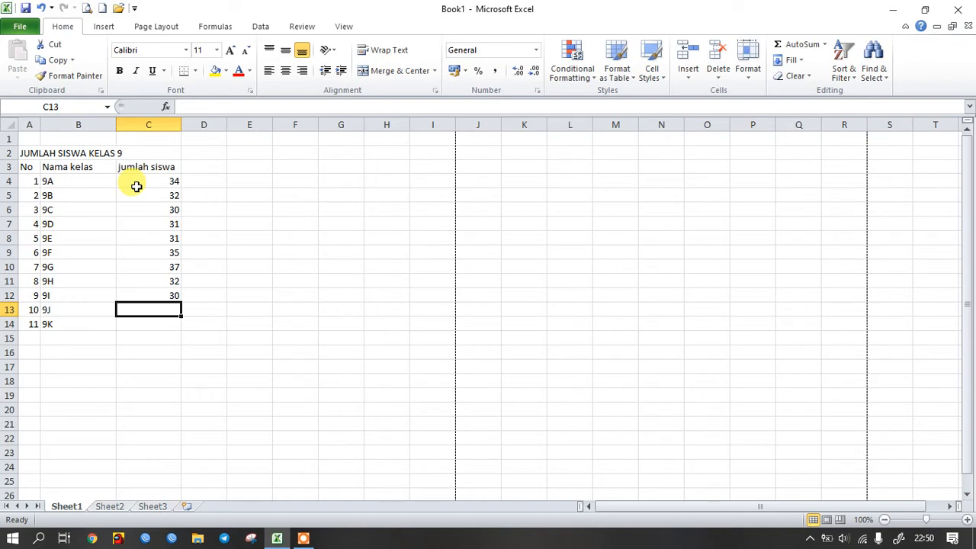
type("31")
key("Return")
type("32")
key("Return")
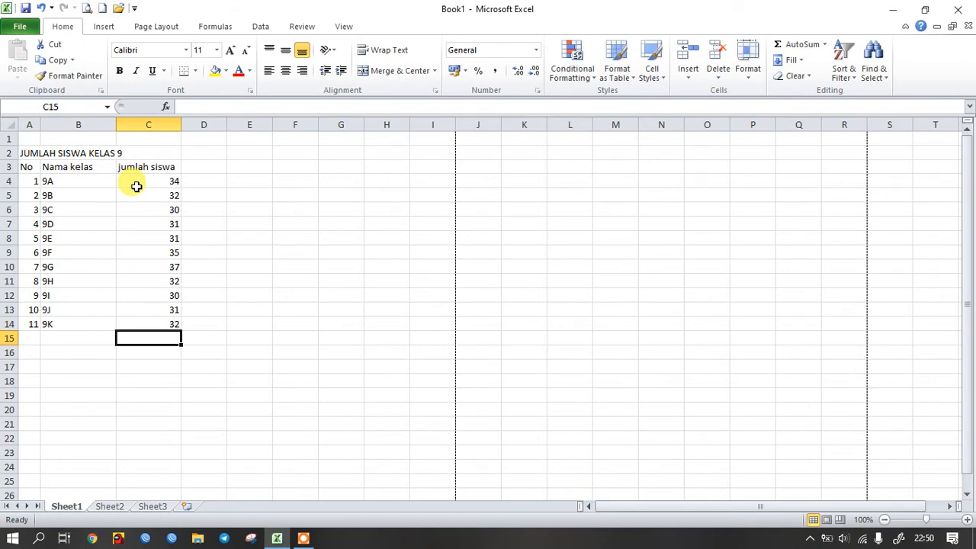
Step: Review the unbordered table's three columns and its print preview, and return to the worksheet
left_click(25, 155)
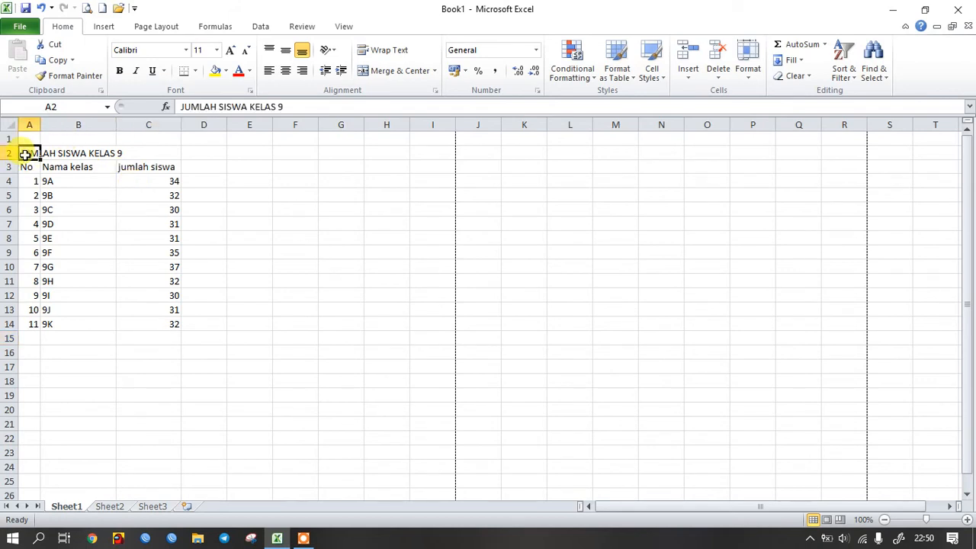
left_click_drag(25, 164, 22, 294)
left_click_drag(93, 173, 96, 309)
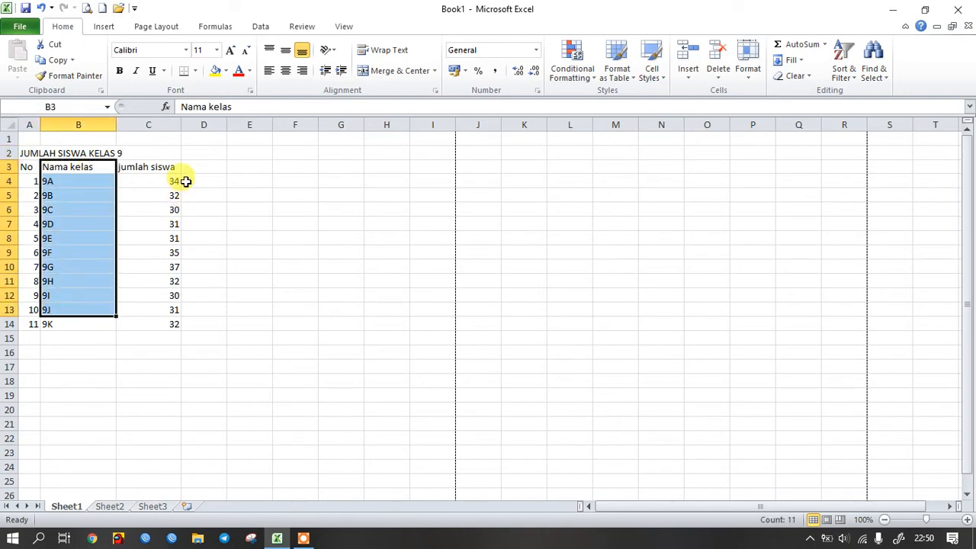
left_click_drag(169, 169, 167, 297)
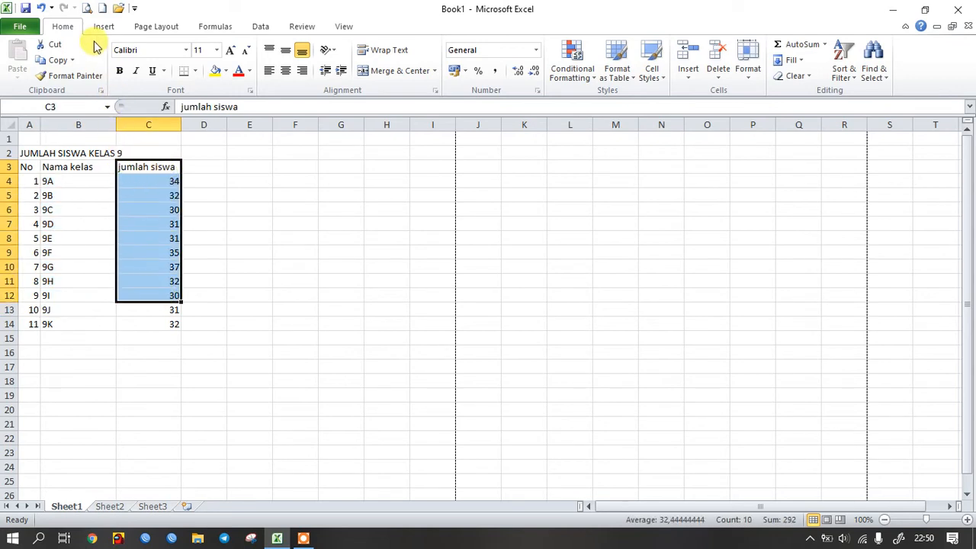
left_click(90, 9)
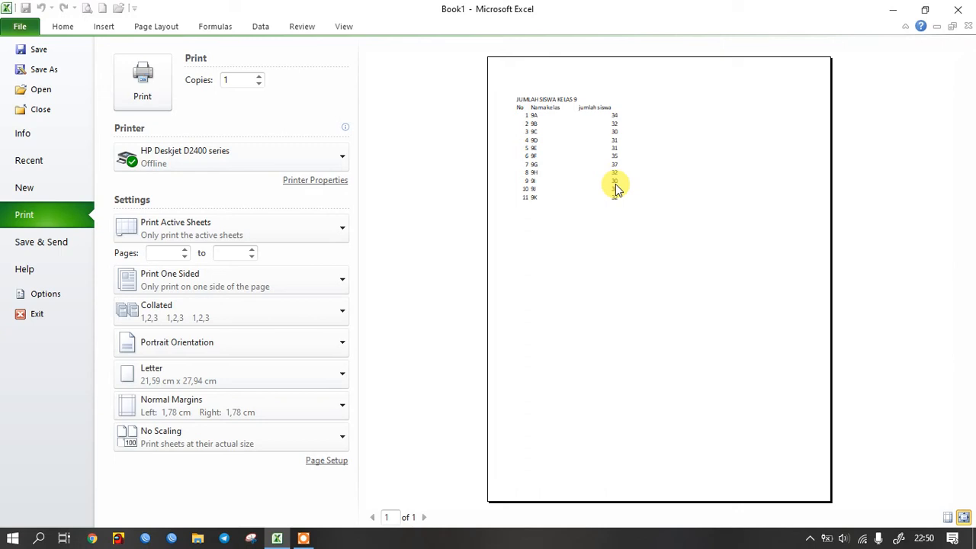
left_click(65, 32)
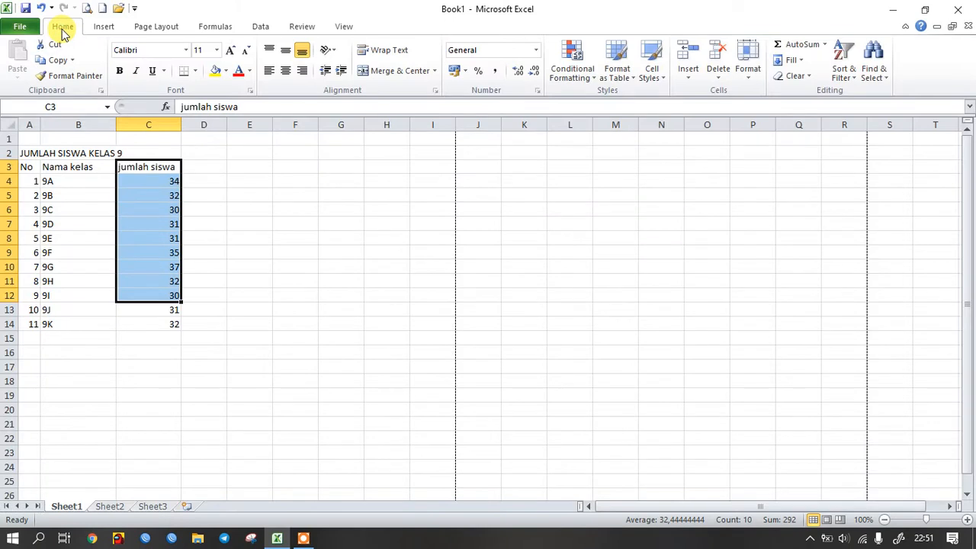
Step: Apply All Borders to the table range A3:C14, from the header row through class 9K
left_click(99, 222)
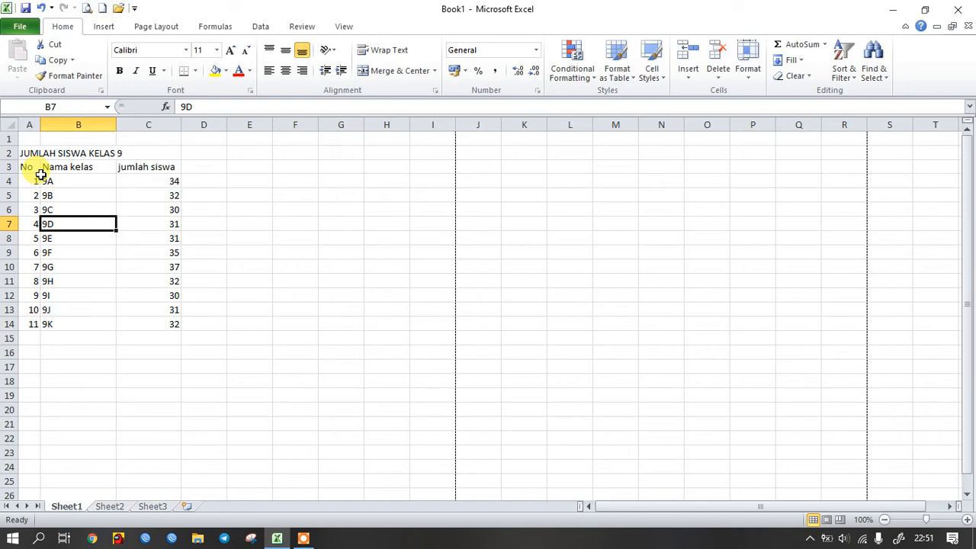
left_click_drag(31, 166, 141, 312)
key("shift+Down")
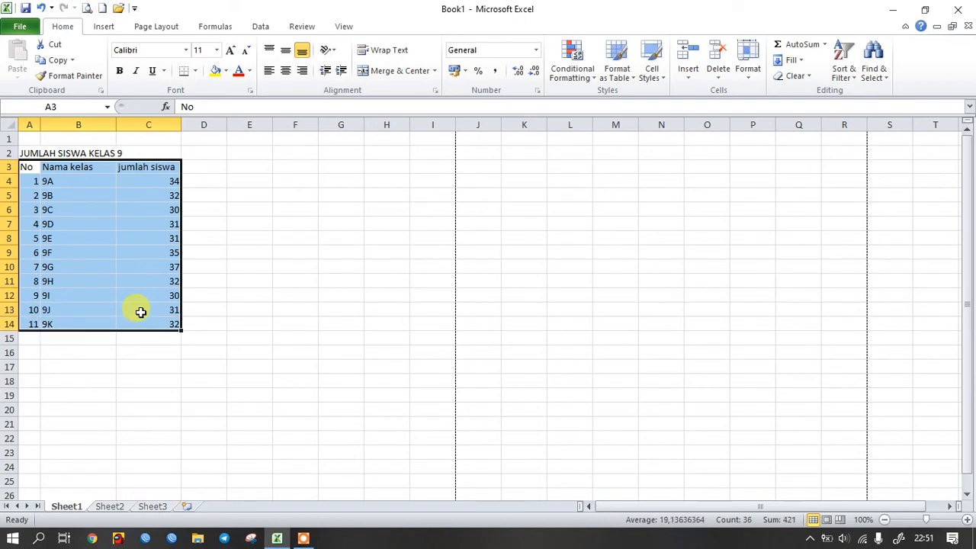
left_click(27, 167)
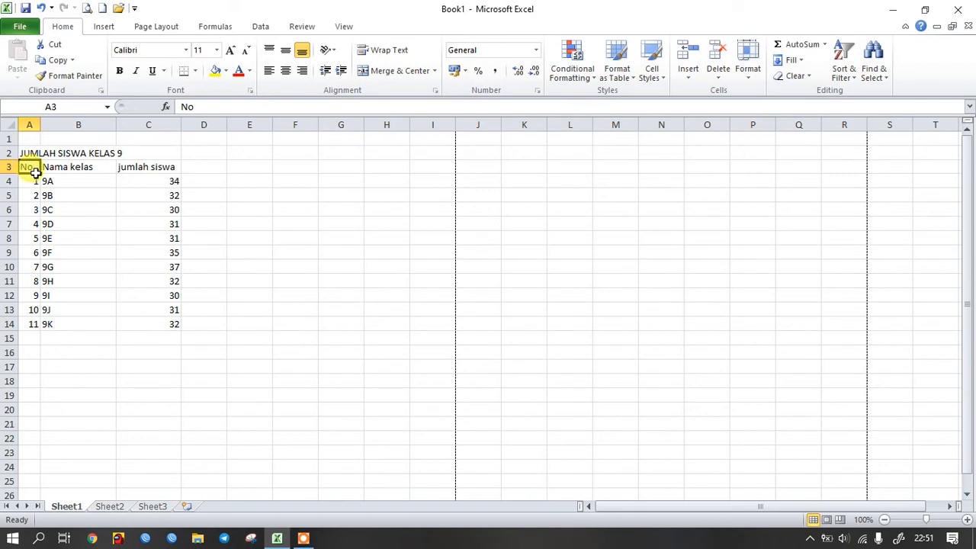
left_click_drag(31, 165, 144, 319)
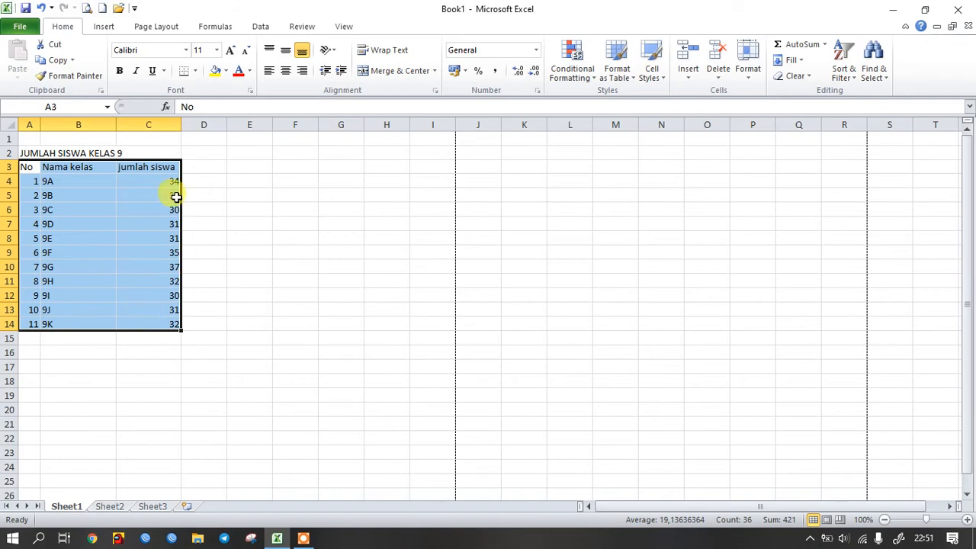
left_click(198, 71)
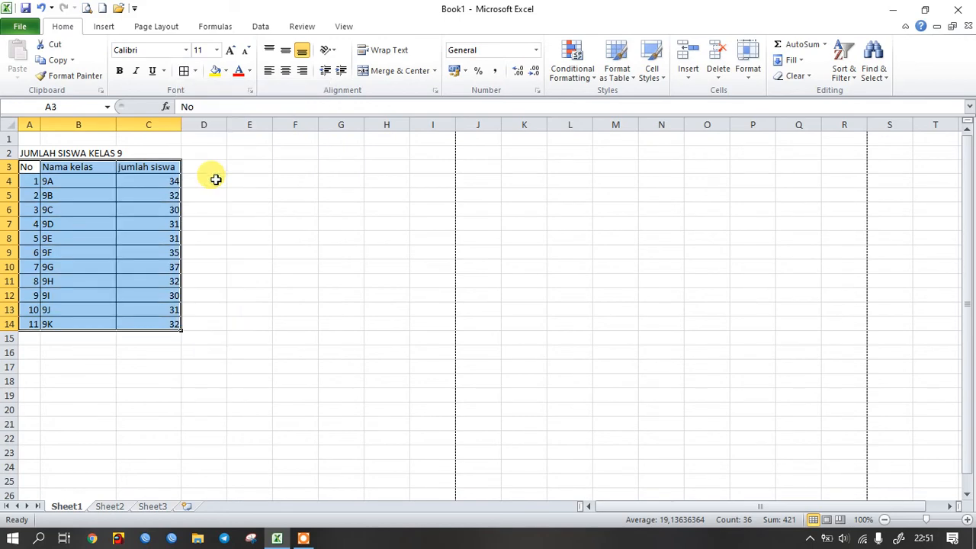
left_click(216, 180)
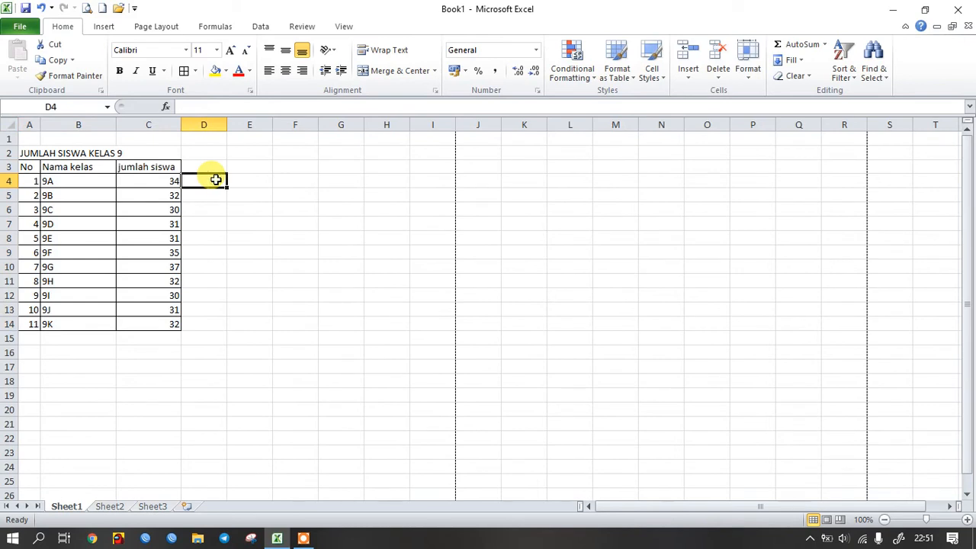
Step: Check the bordered table in the print preview and return to the worksheet
left_click_drag(30, 168, 137, 310)
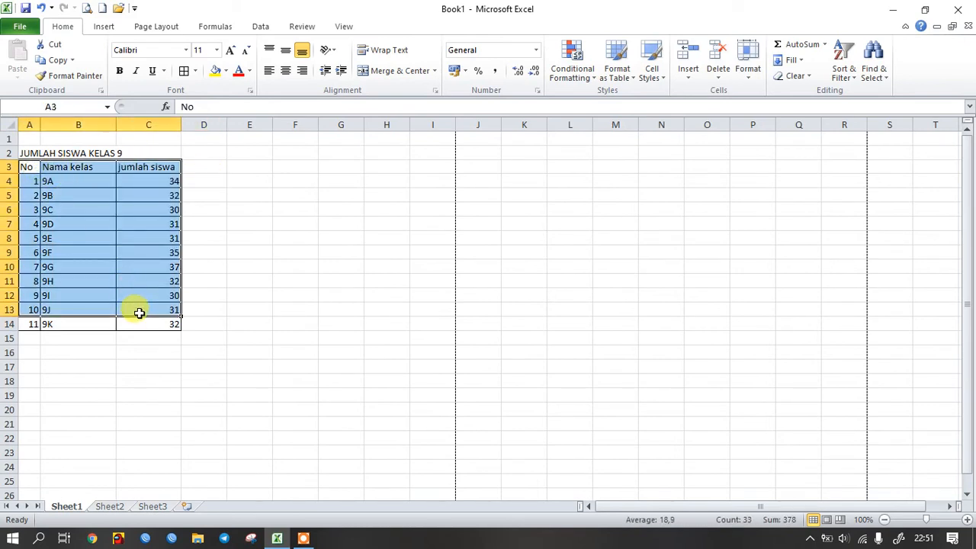
left_click(87, 8)
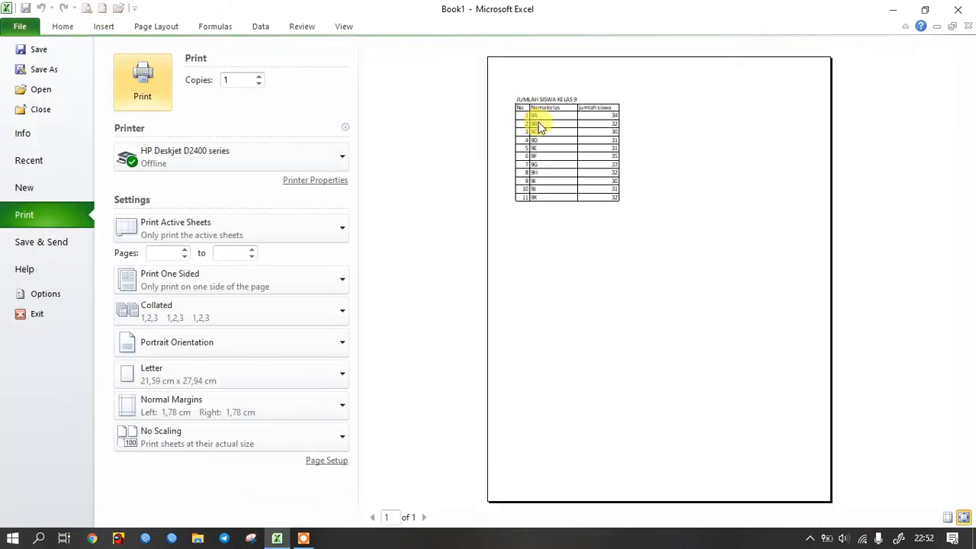
left_click(62, 32)
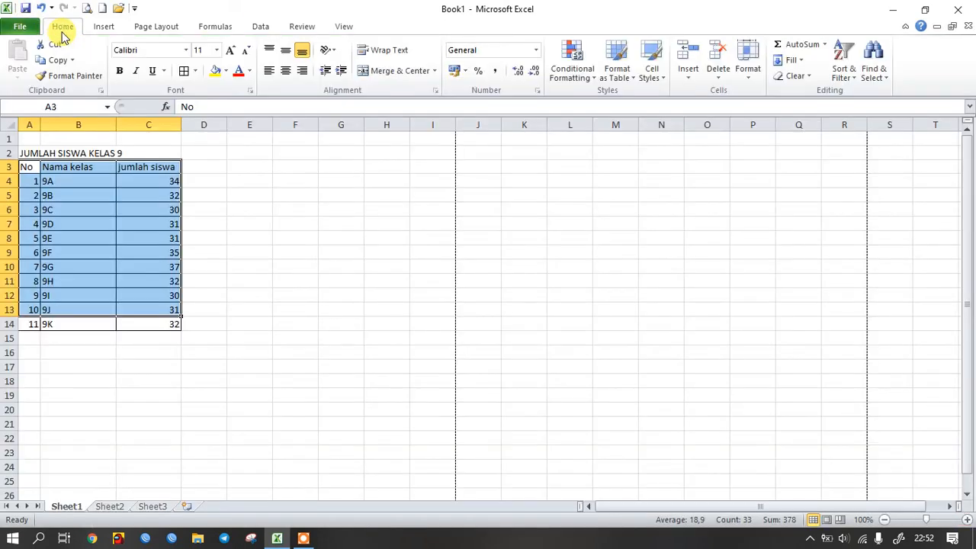
Step: Add a Thick Box Border around the whole table range A3:C14
left_click(27, 170)
left_click_drag(26, 169, 149, 321)
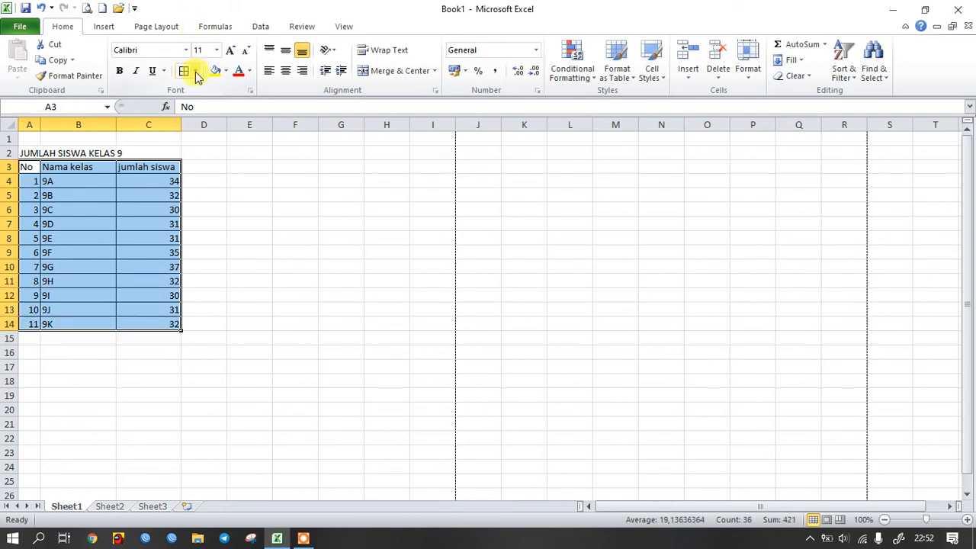
left_click(196, 71)
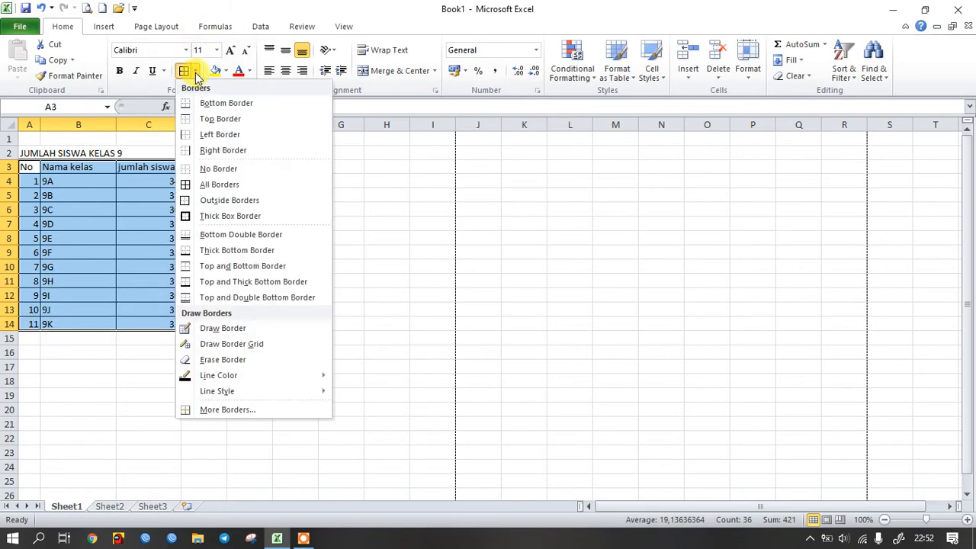
left_click(213, 223)
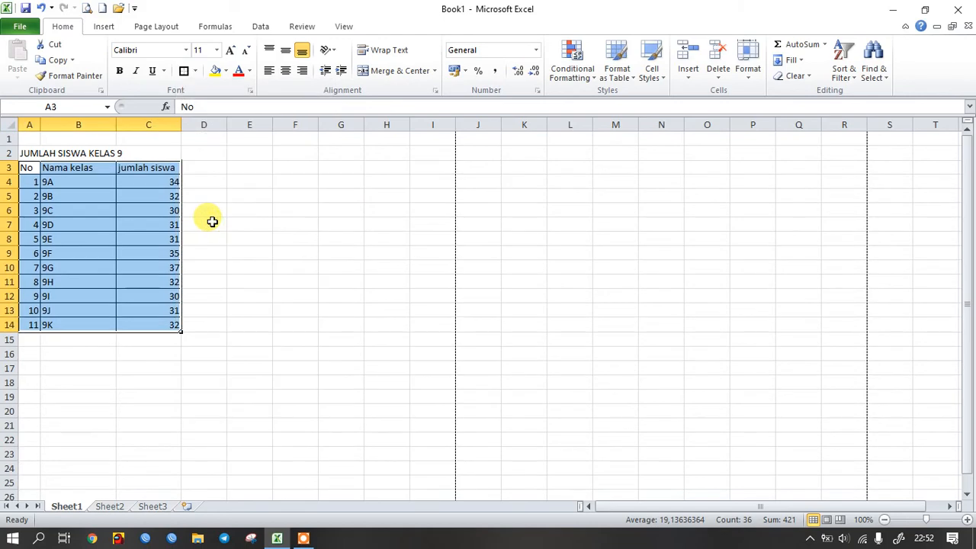
left_click(212, 222)
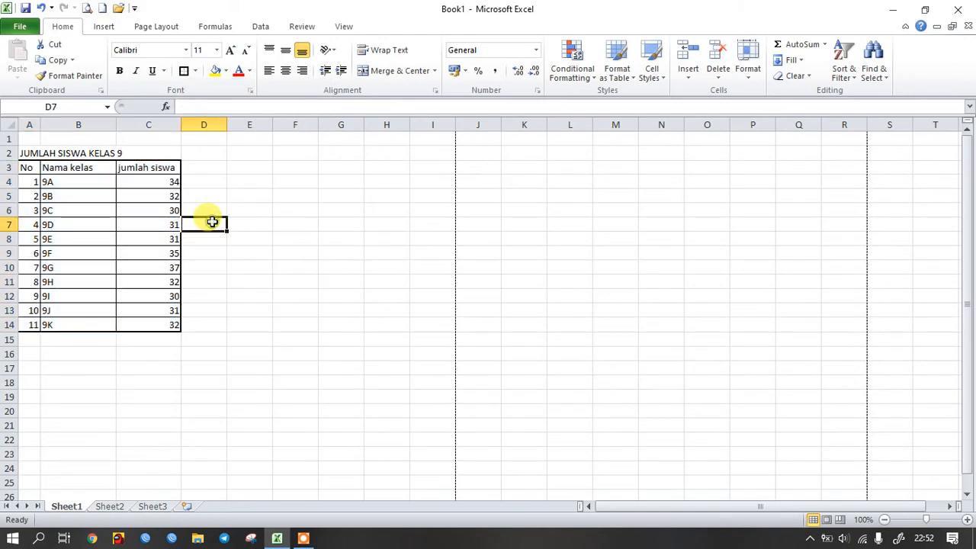
Step: Examine how the row number, class name and student count in row 4 are aligned within their cells
left_click(56, 185)
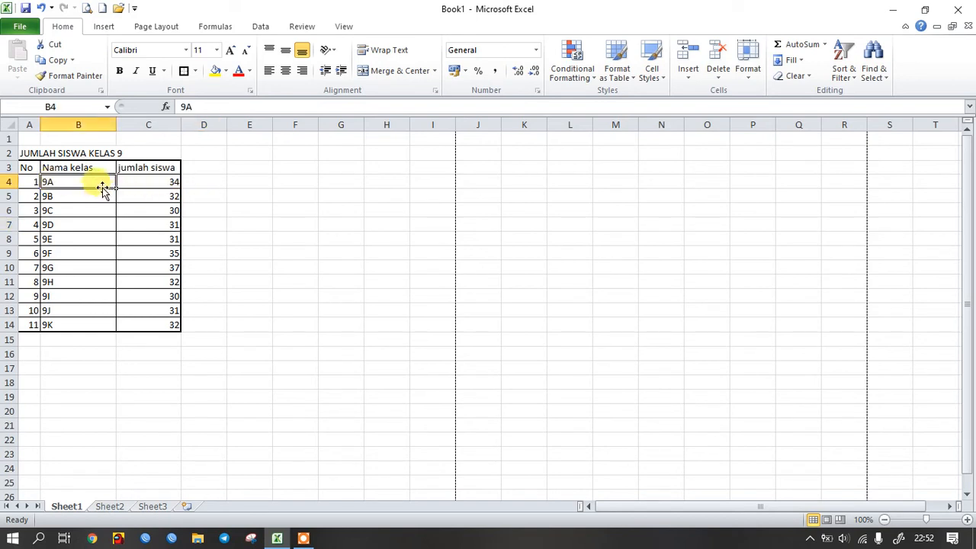
left_click(31, 182)
key("Right")
key("Right")
key("Right")
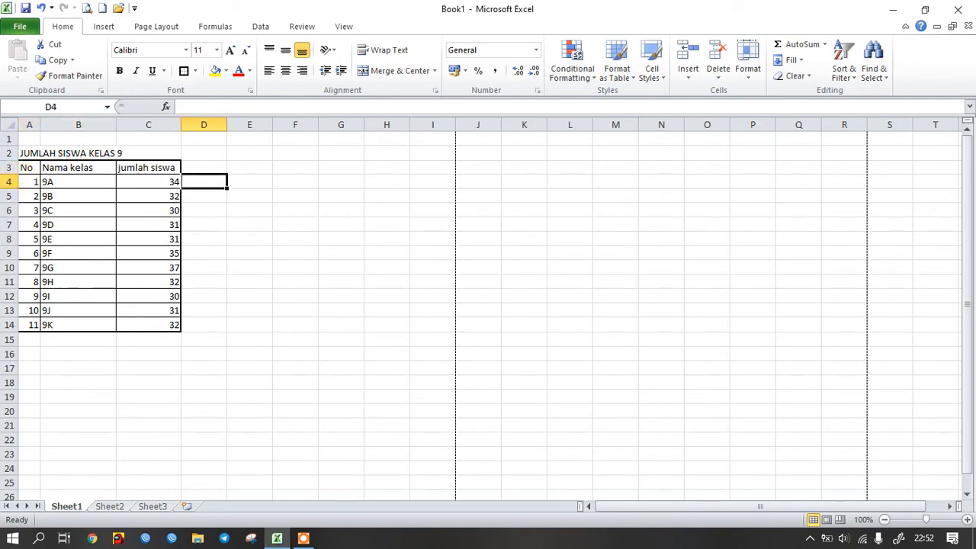
left_click(24, 178)
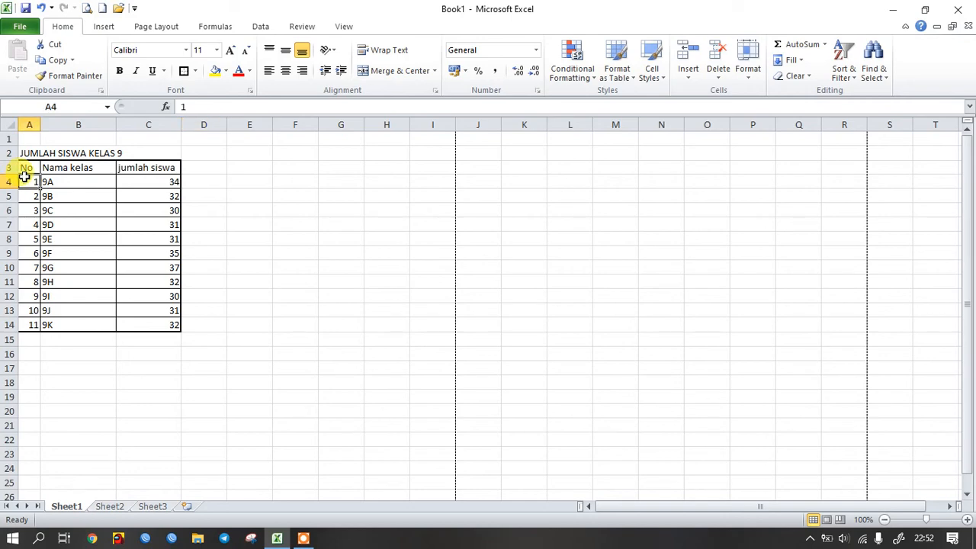
left_click(60, 180)
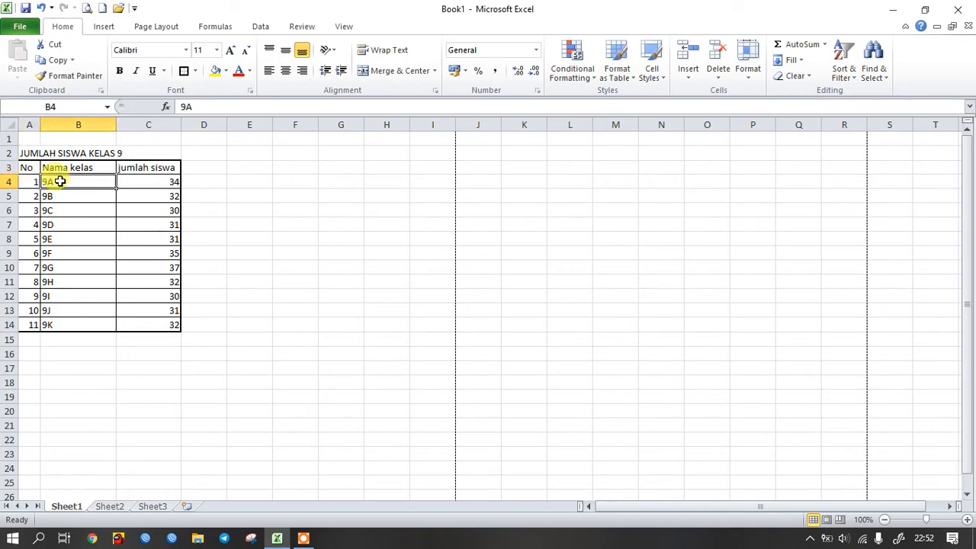
left_click(139, 178)
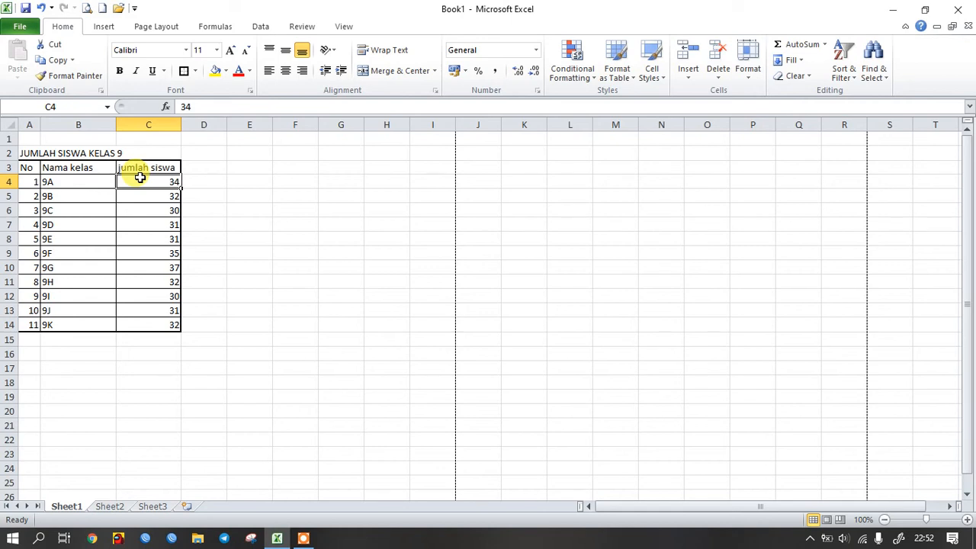
Step: Try left and centre alignment on the number in cell A4, and finish with right alignment
mouse_move(25, 182)
left_mouse_down()
mouse_move(31, 203)
mouse_move(31, 180)
left_mouse_up()
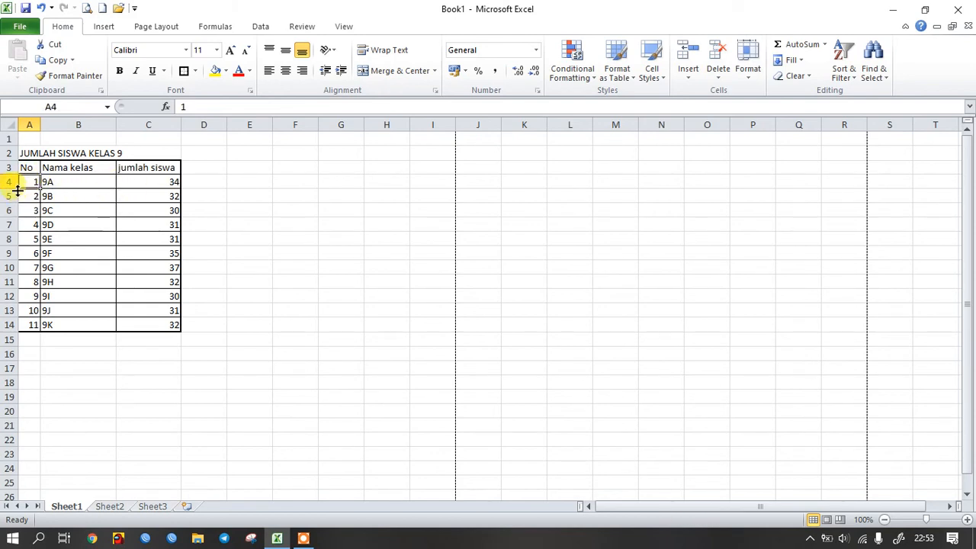
left_click(275, 74)
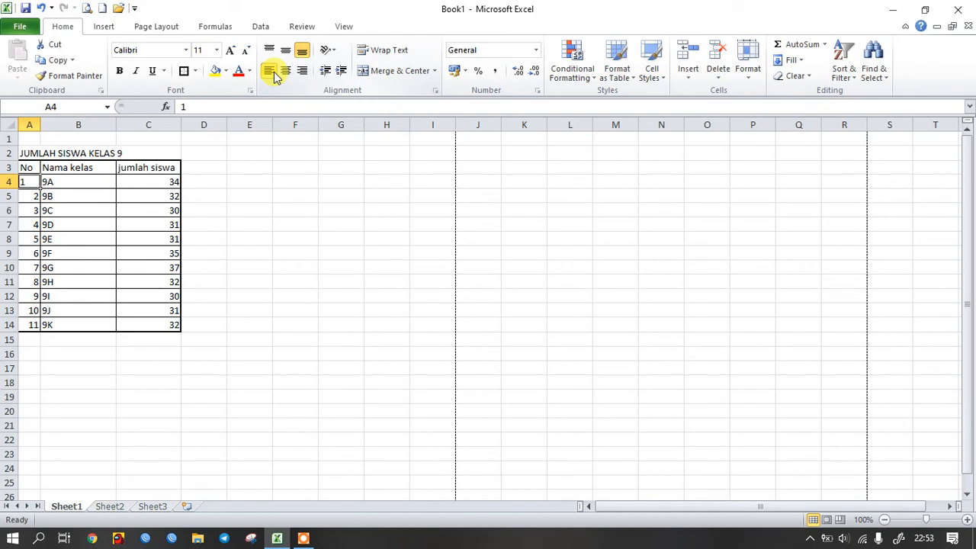
left_click(967, 519)
left_click(967, 519)
left_click(967, 519)
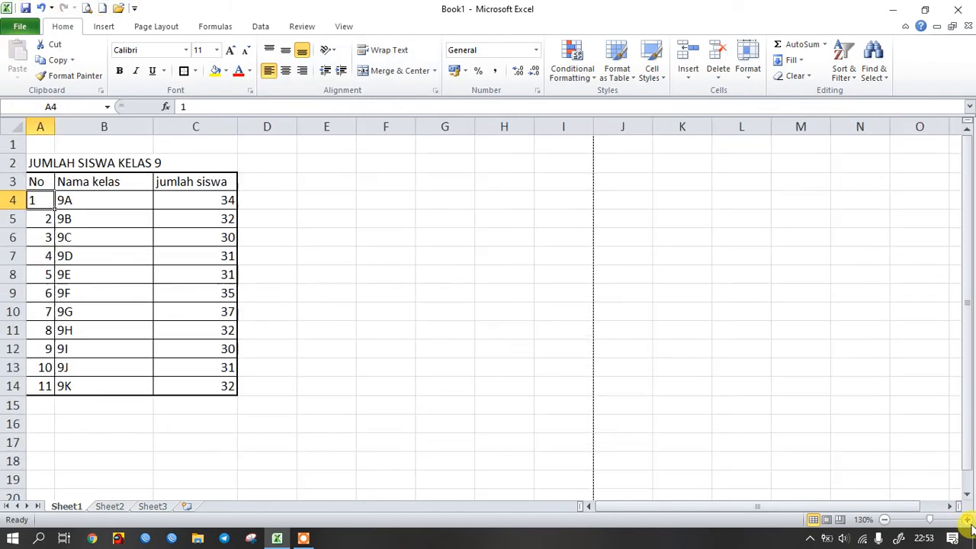
left_click(966, 519)
left_click(966, 520)
left_click(967, 519)
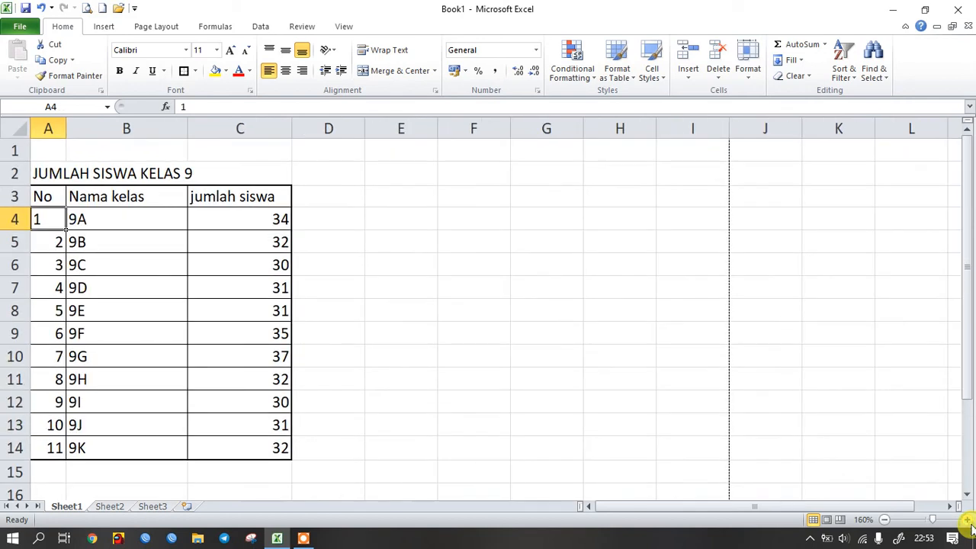
left_click(967, 520)
left_click(967, 519)
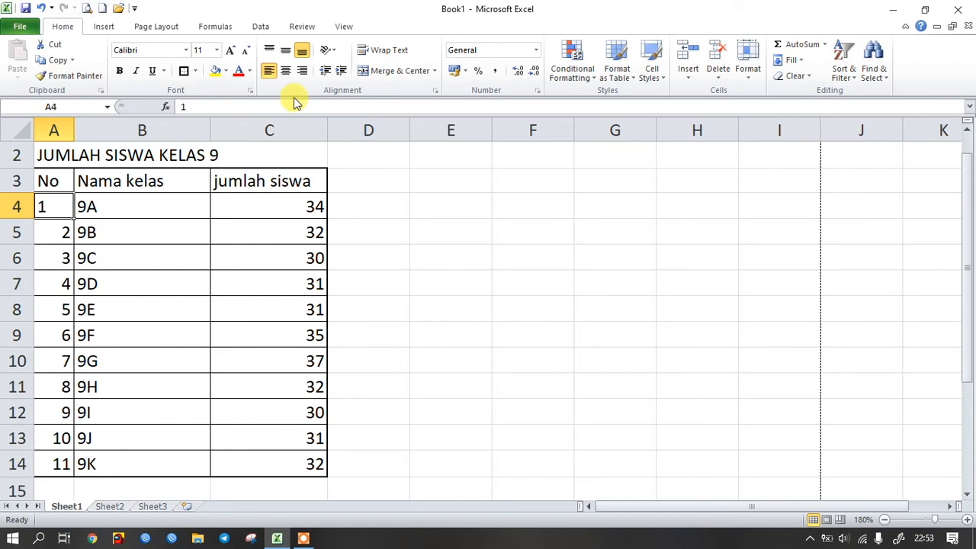
left_click(285, 73)
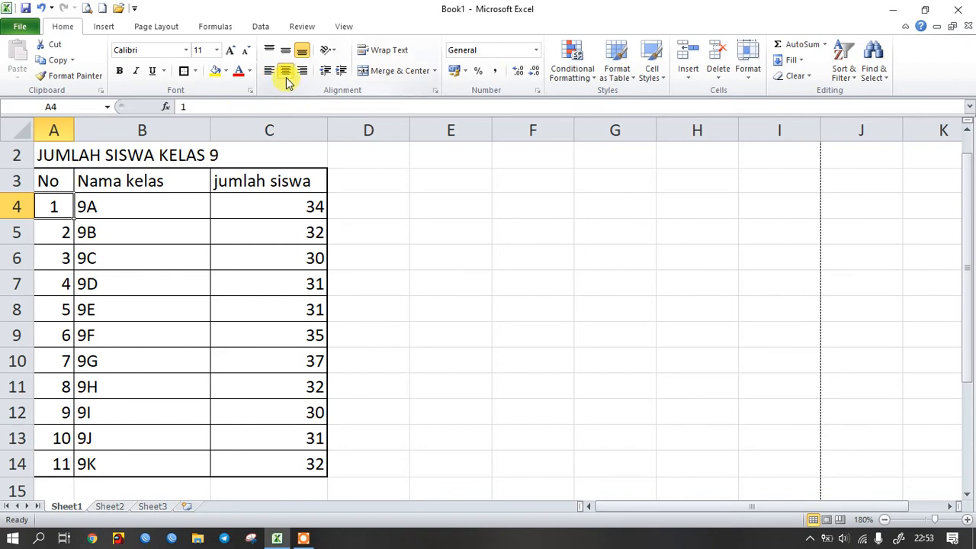
left_click(302, 71)
left_click(138, 196)
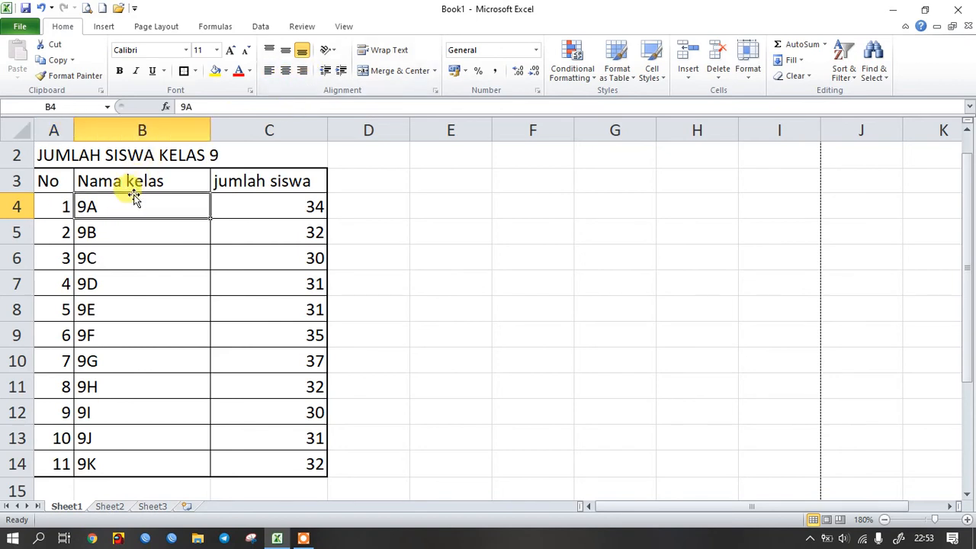
Step: Try centre and right alignment on the class name in cell B4, and finish with left alignment
left_click(286, 72)
left_click(302, 71)
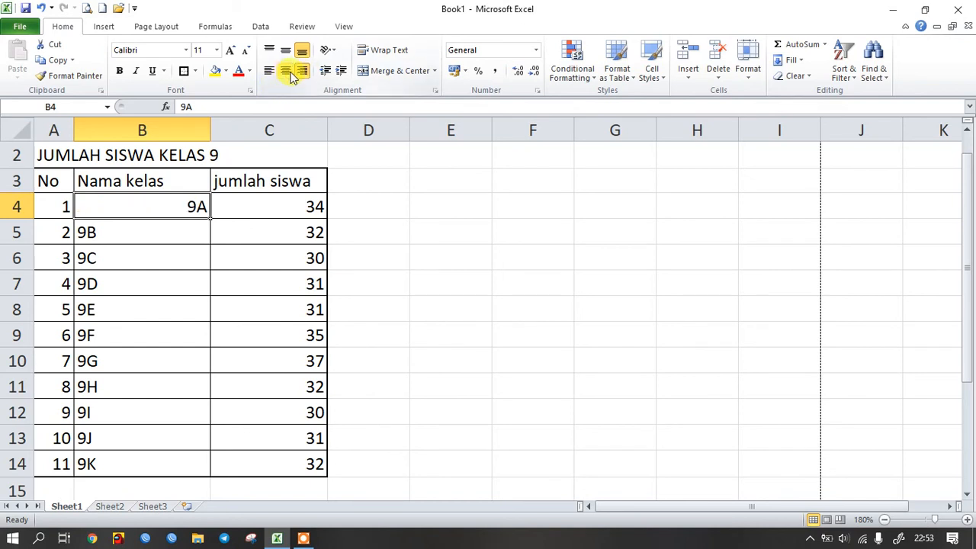
left_click(270, 71)
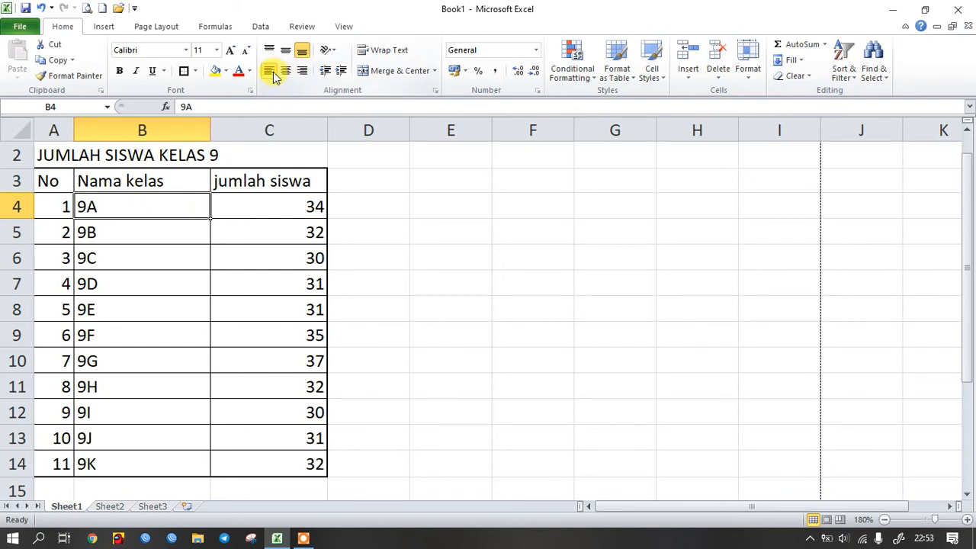
Step: Centre-align the row number, class name and student count in cells A4, B4 and C4
left_click(57, 206)
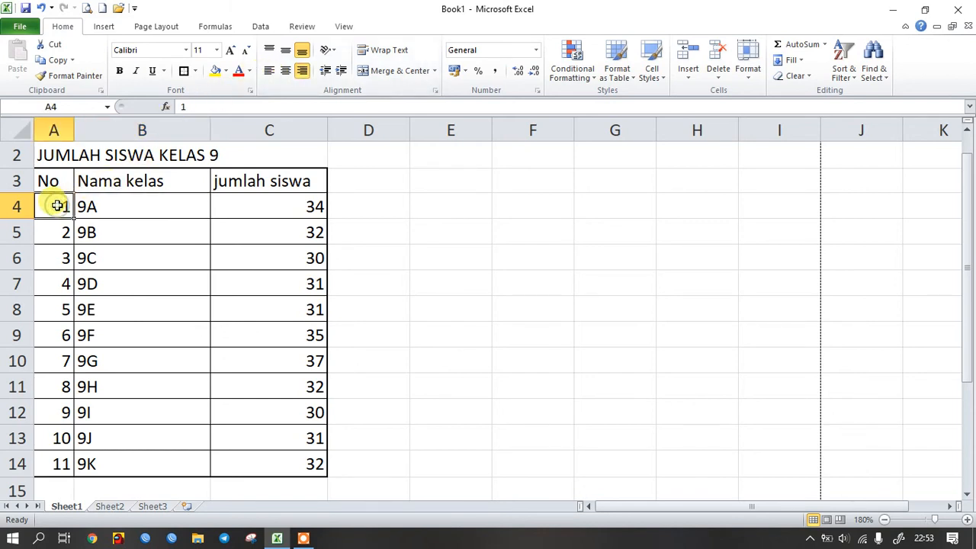
left_click(291, 75)
left_click(120, 206)
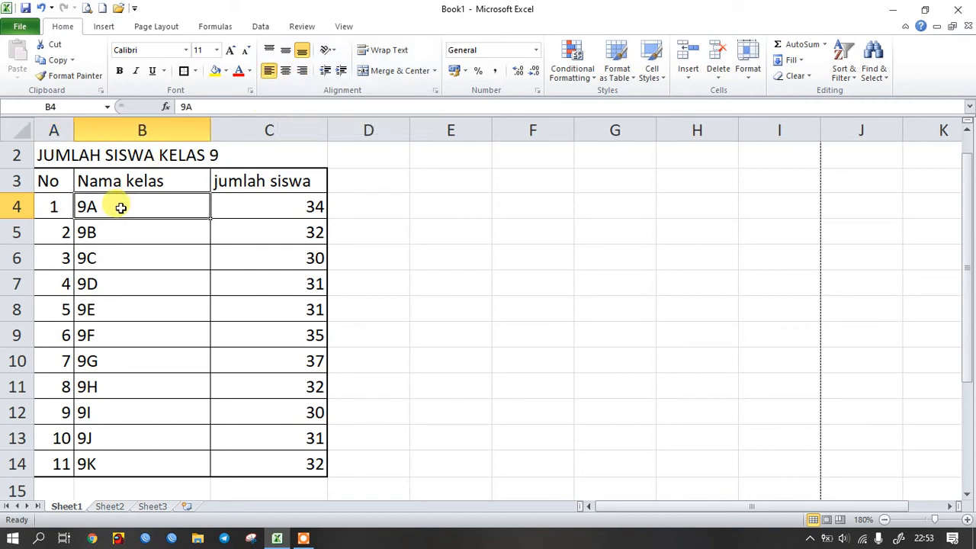
left_click(286, 70)
key("Right")
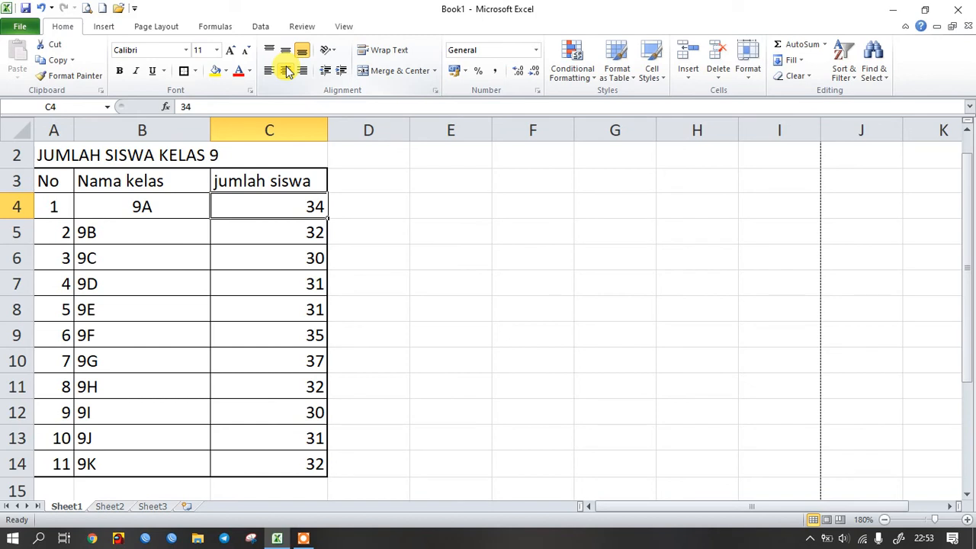
left_click(287, 70)
key("Down")
key("Up")
Step: Centre-align the remaining table rows in the range A5:C14
left_click(48, 225)
key("shift+Right")
key("shift+Right")
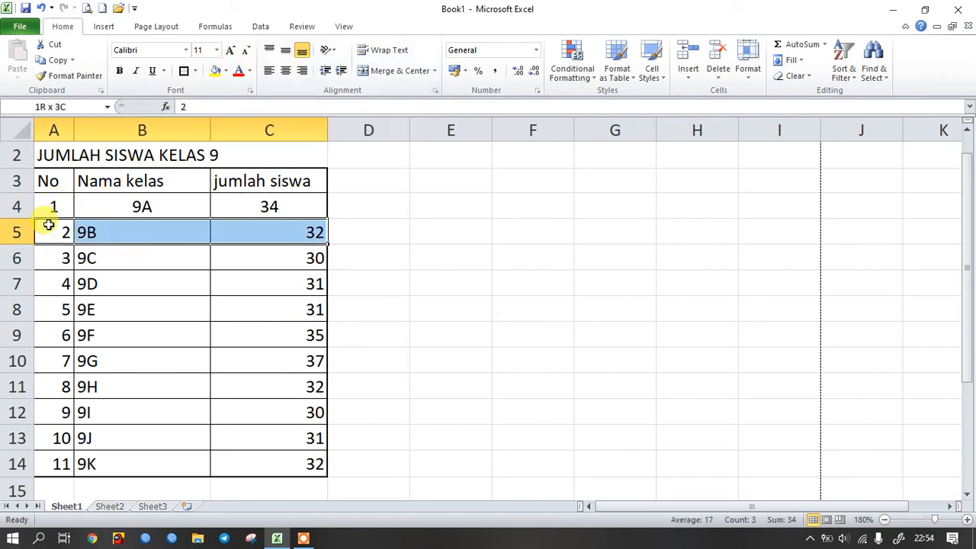
key("shift+Down")
key("shift+Down")
key("shift+Down")
key("shift+Down")
key("shift+Down")
key("shift+Down")
key("shift+Down")
key("shift+Down")
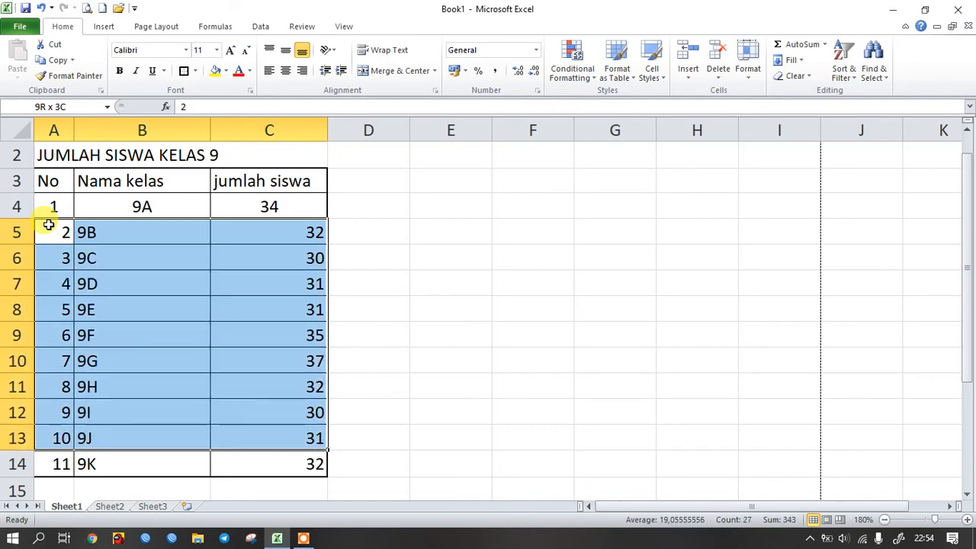
key("shift+Down")
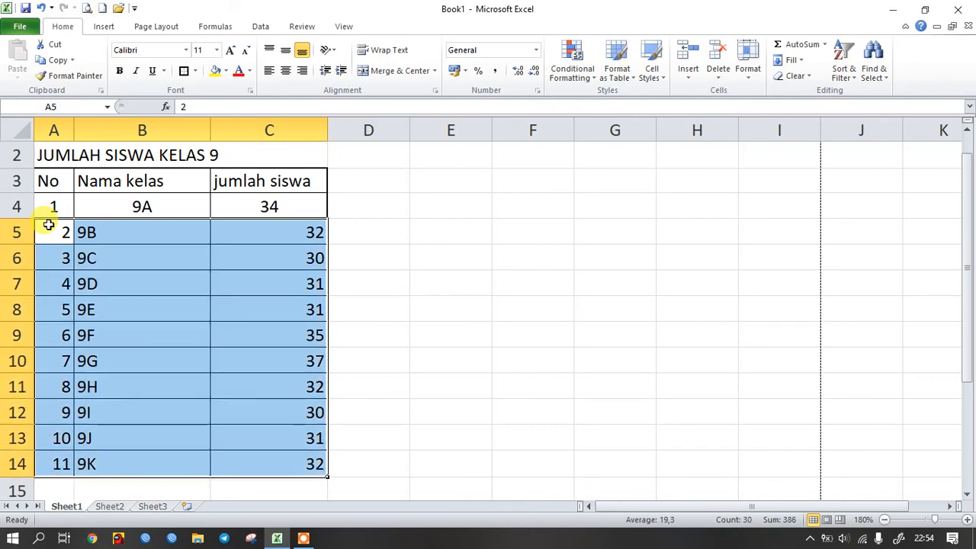
left_click(285, 71)
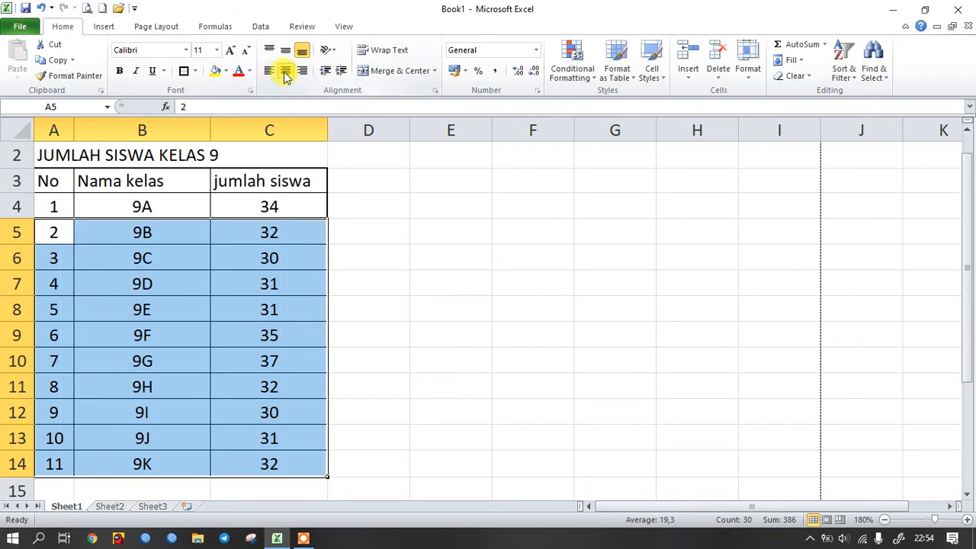
Step: Try left and right alignment on the range A5:C14, and finish with centre alignment
left_click(270, 71)
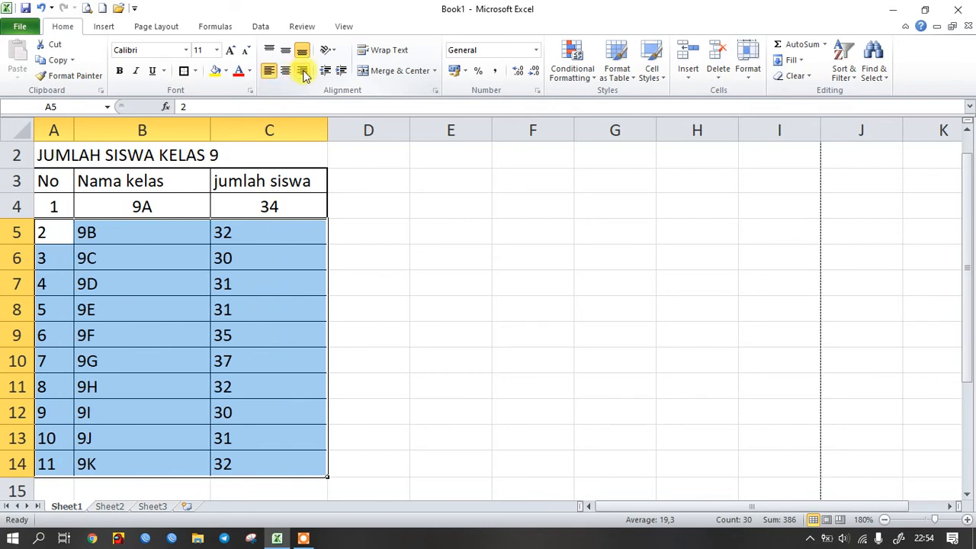
left_click(302, 71)
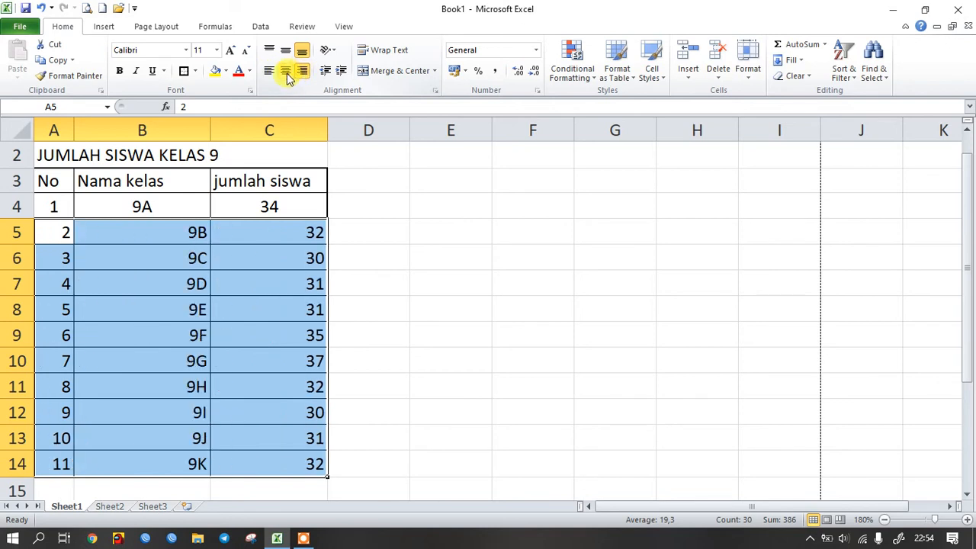
left_click(287, 73)
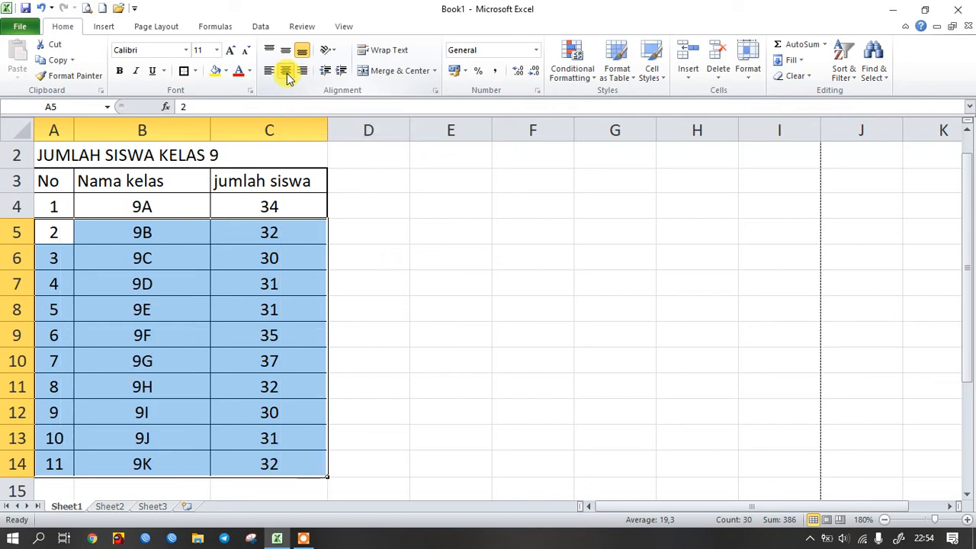
left_click(361, 228)
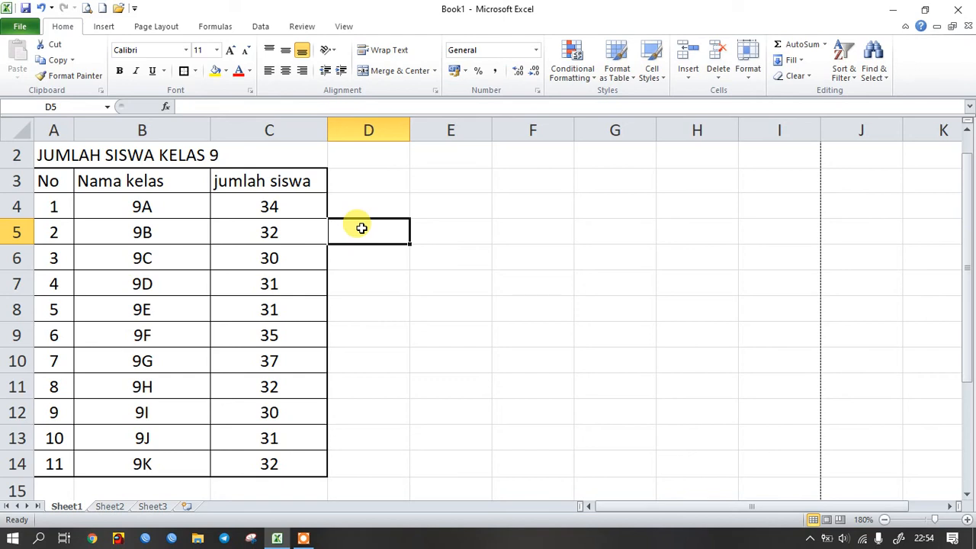
Step: Centre-align the header cells No, Nama kelas and jumlah siswa in A3:C3
scroll(361, 228, "up", 1)
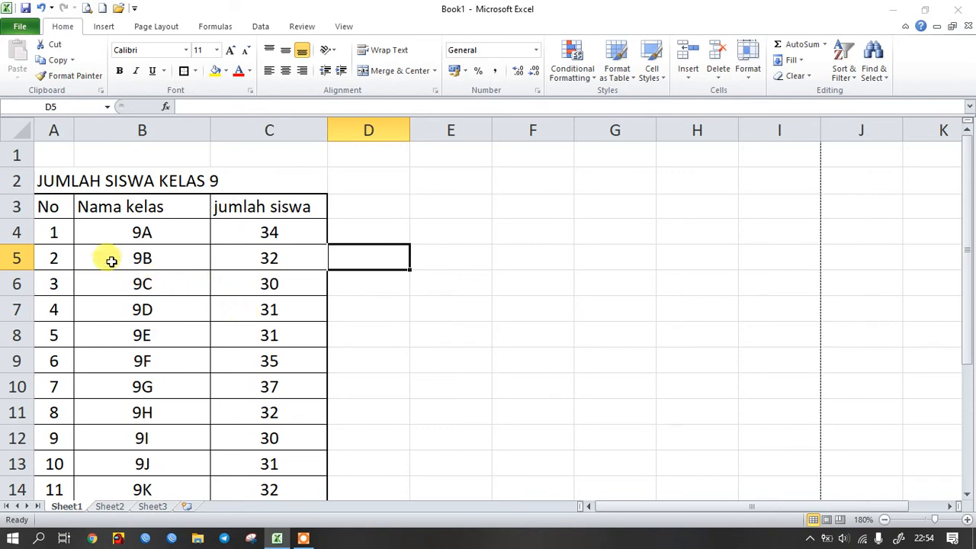
left_click_drag(50, 207, 263, 213)
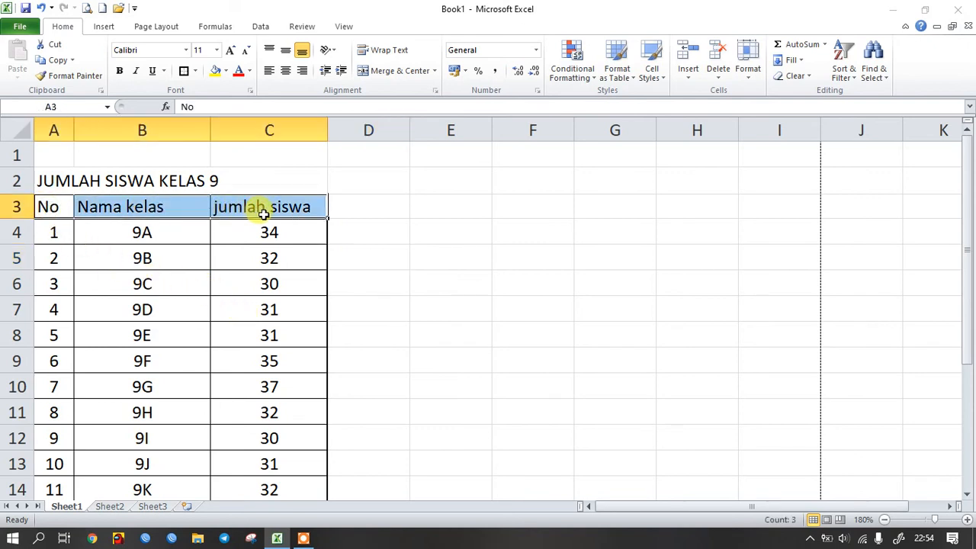
left_click(286, 71)
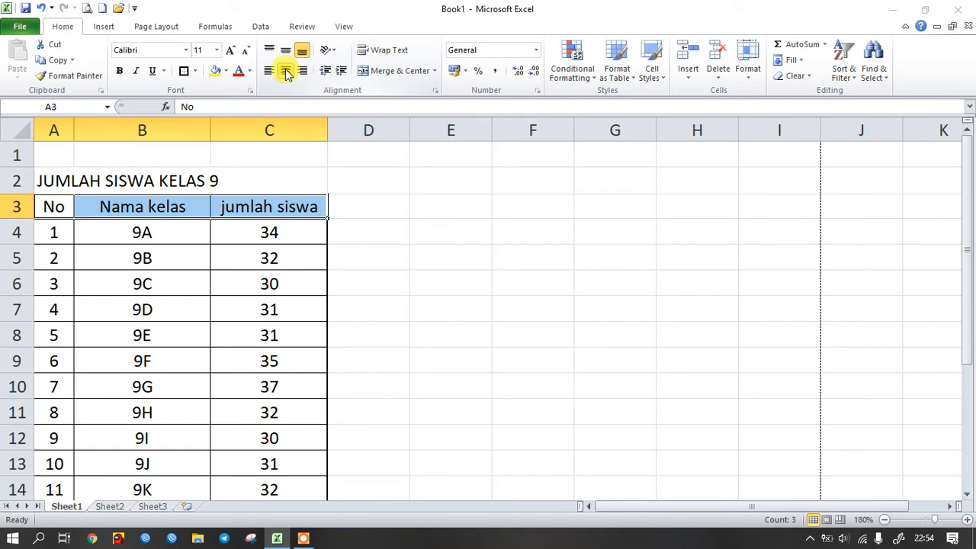
Step: Try bold, italic and underline combined on the header row A3:C3, and remove all three styles
left_click(120, 72)
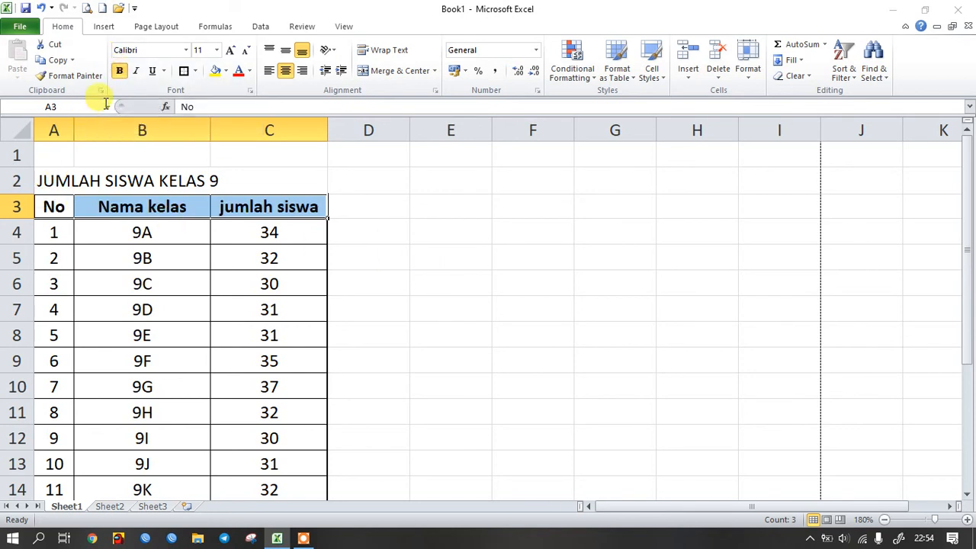
left_click(134, 73)
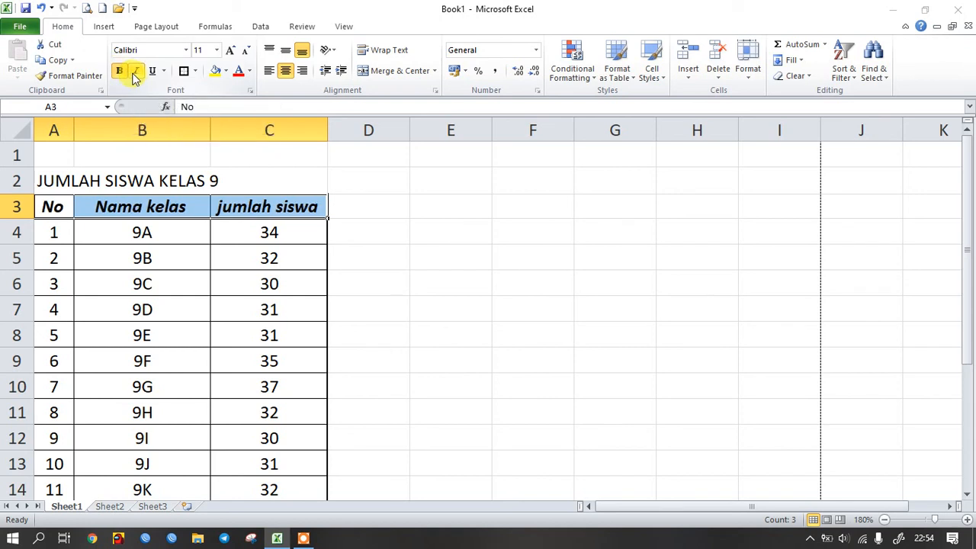
left_click(153, 73)
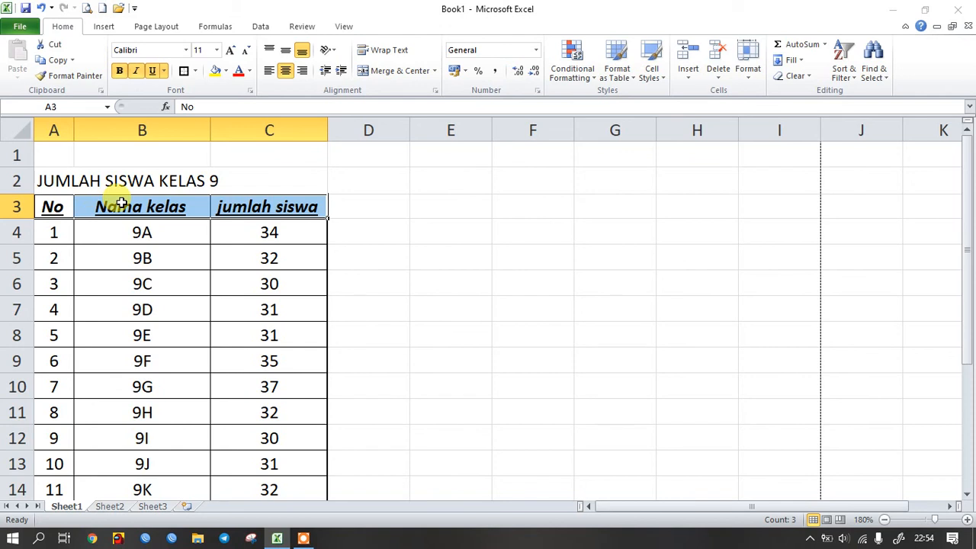
left_click(123, 73)
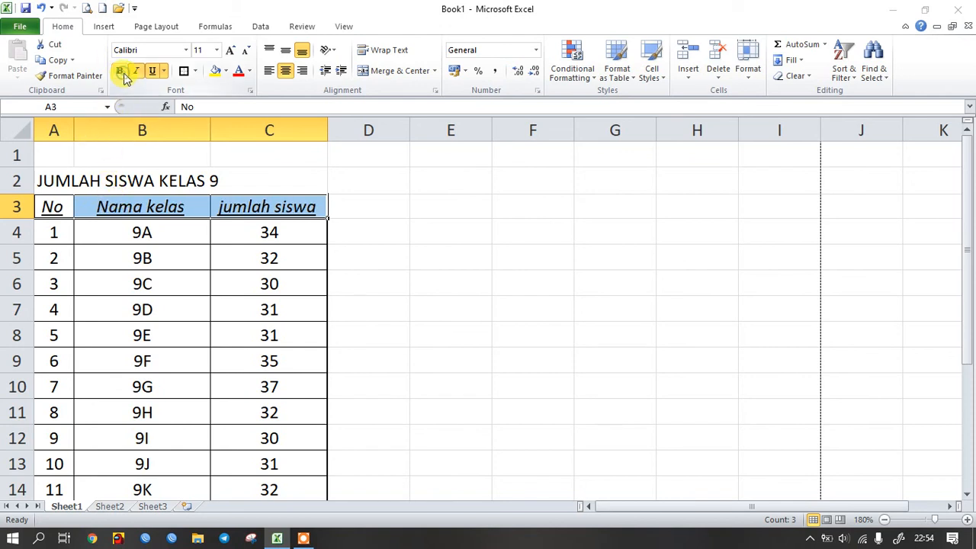
left_click(136, 71)
left_click(153, 72)
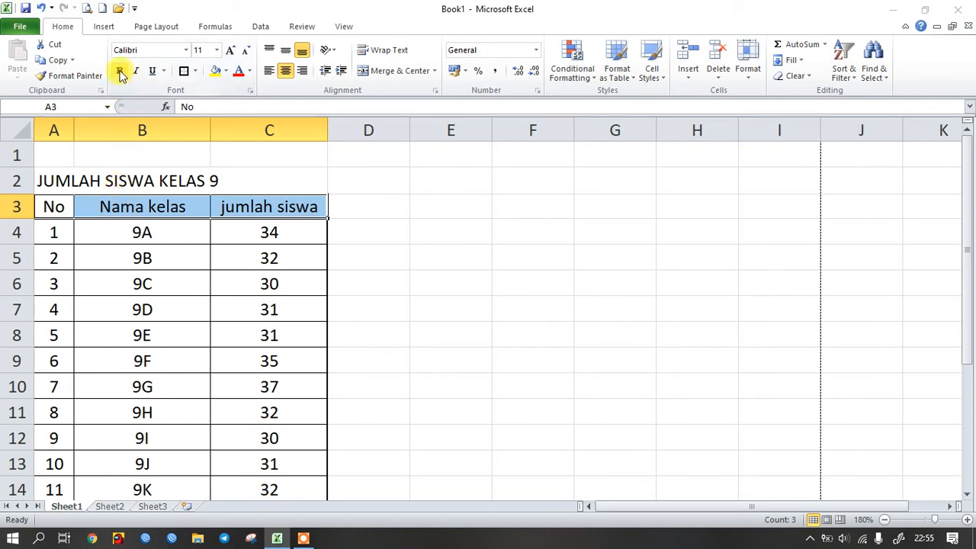
Step: Try bold, italic and underline one at a time on the header row, removing each style again
left_click(120, 72)
left_click(120, 73)
left_click(134, 72)
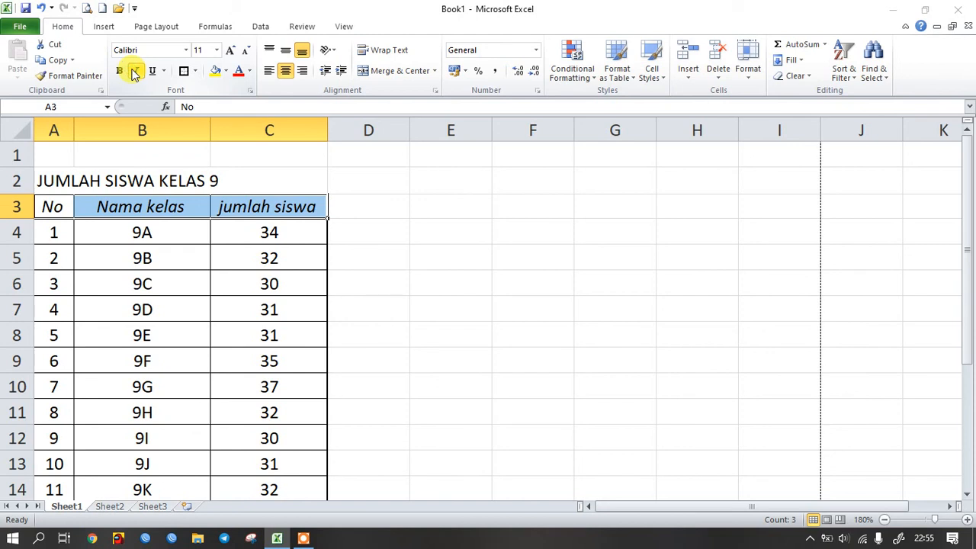
left_click(134, 72)
left_click(150, 73)
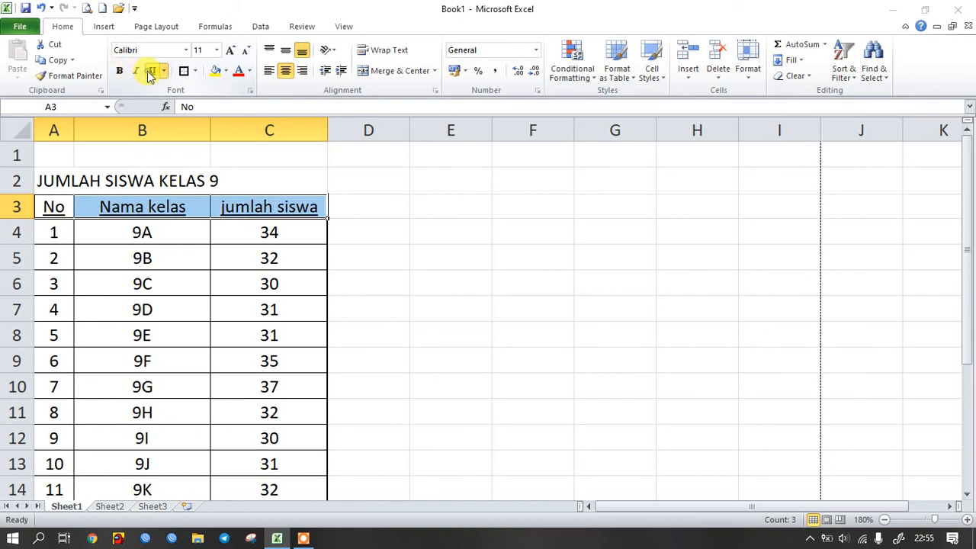
left_click(150, 74)
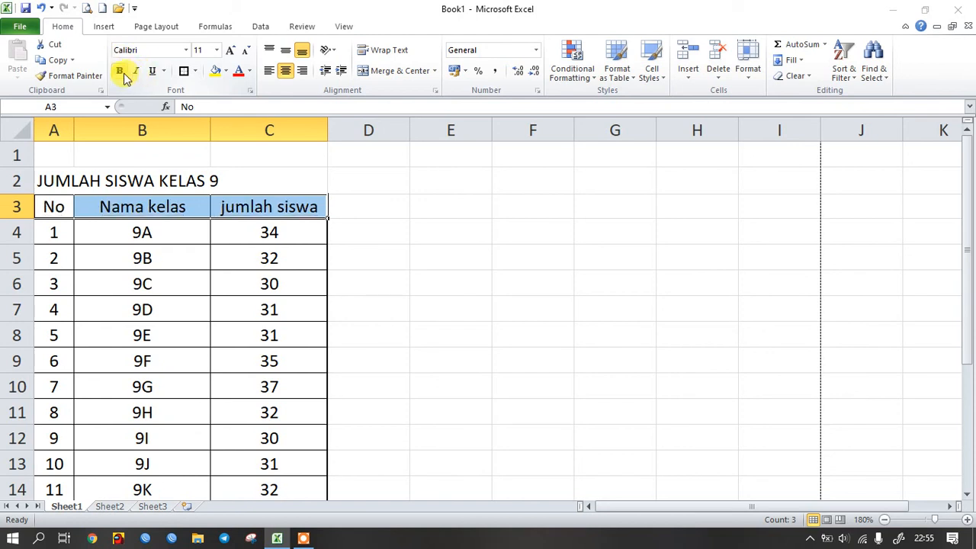
Step: Make the header row A3:C3 bold and underline the title JUMLAH SISWA KELAS 9 in cell A2
left_click(120, 70)
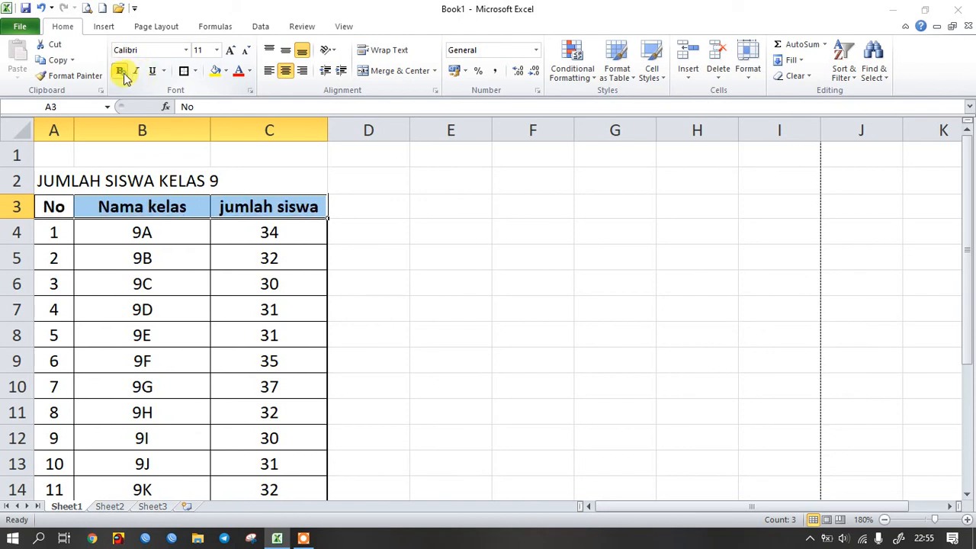
left_click(52, 180)
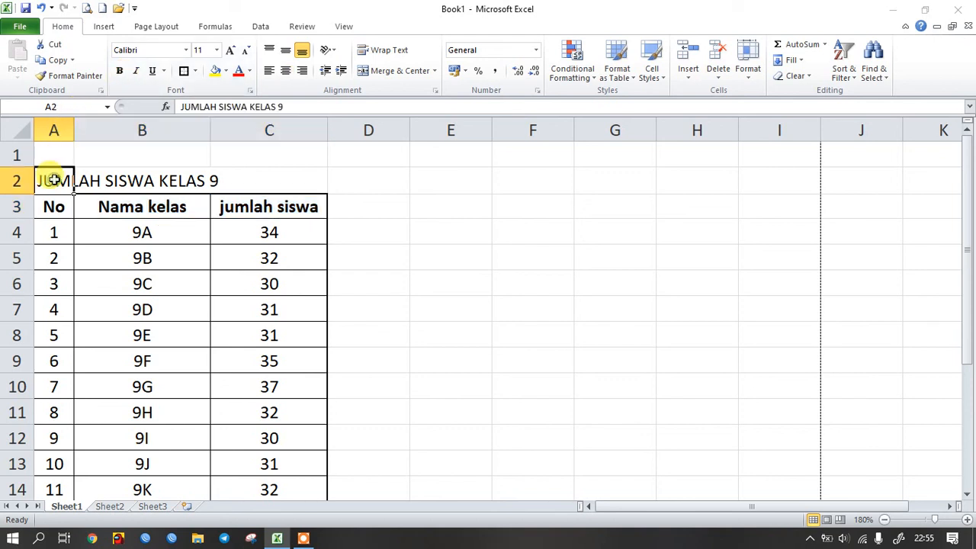
left_click(152, 71)
left_click(379, 239)
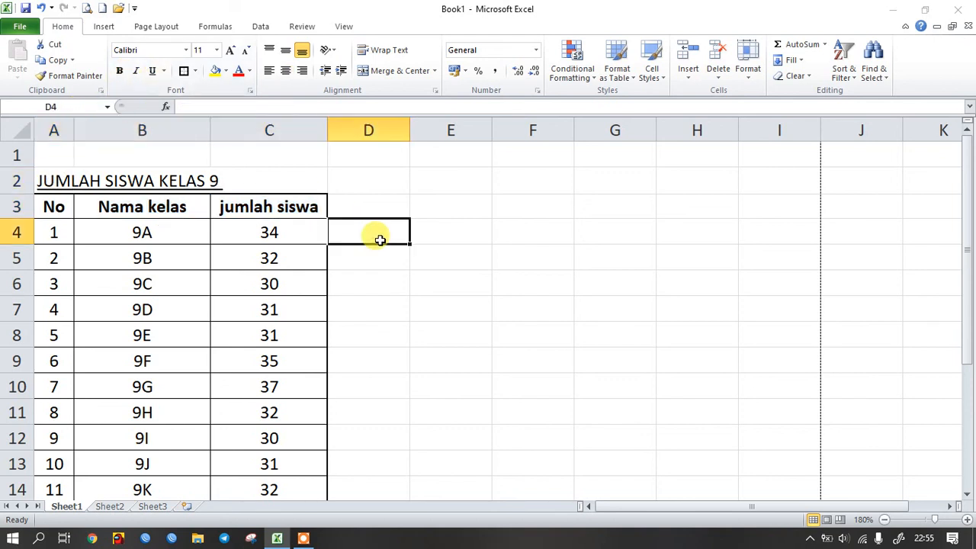
Step: Check the formatted table in the print preview and return to the worksheet
scroll(378, 239, "down", 2)
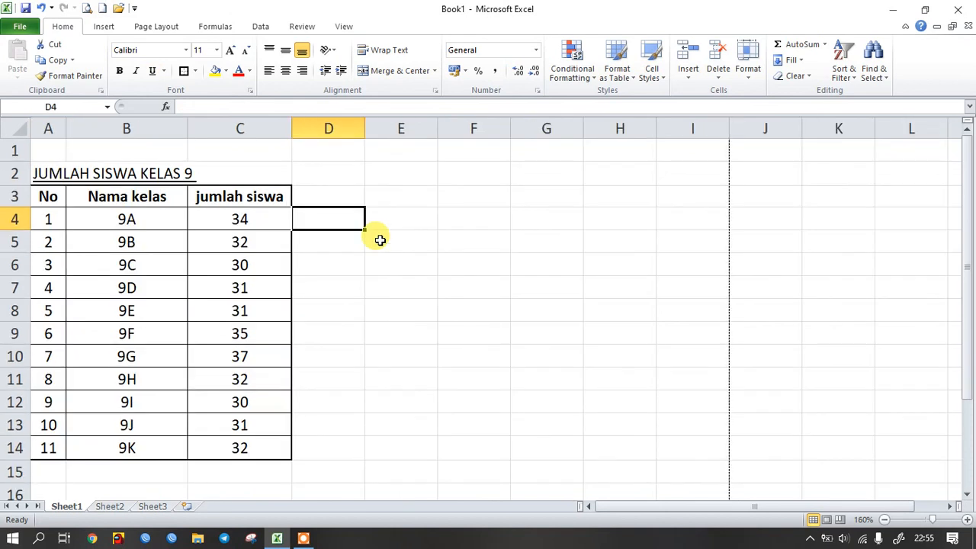
left_click(90, 6)
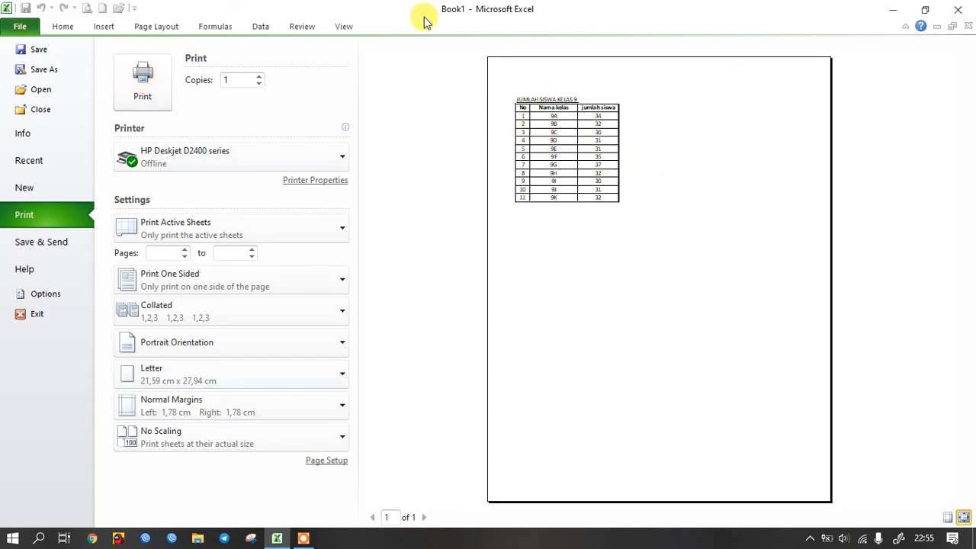
left_click(63, 27)
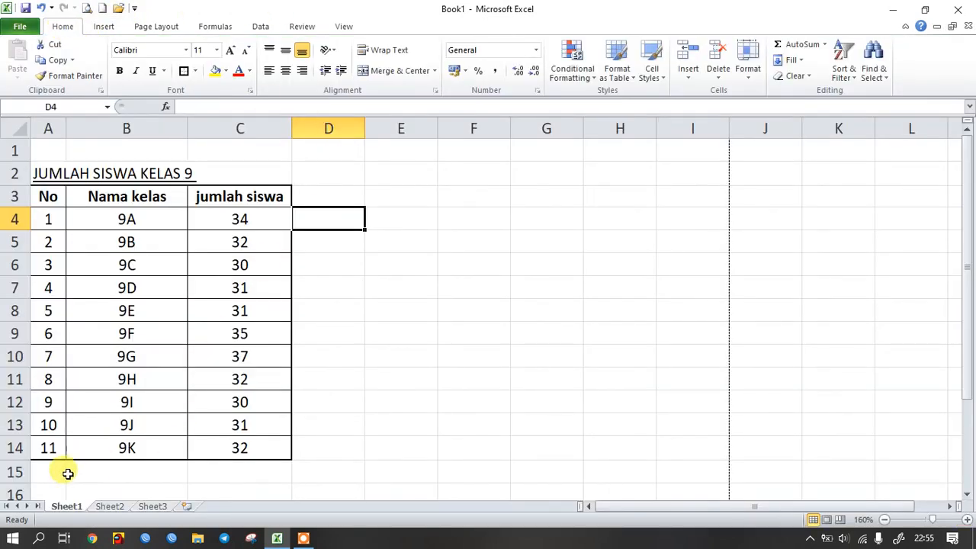
Step: Enter the label "JUMLAH SELURUH SISWA ??" in cell A16 below the table
left_click(34, 479)
scroll(33, 471, "down", 2)
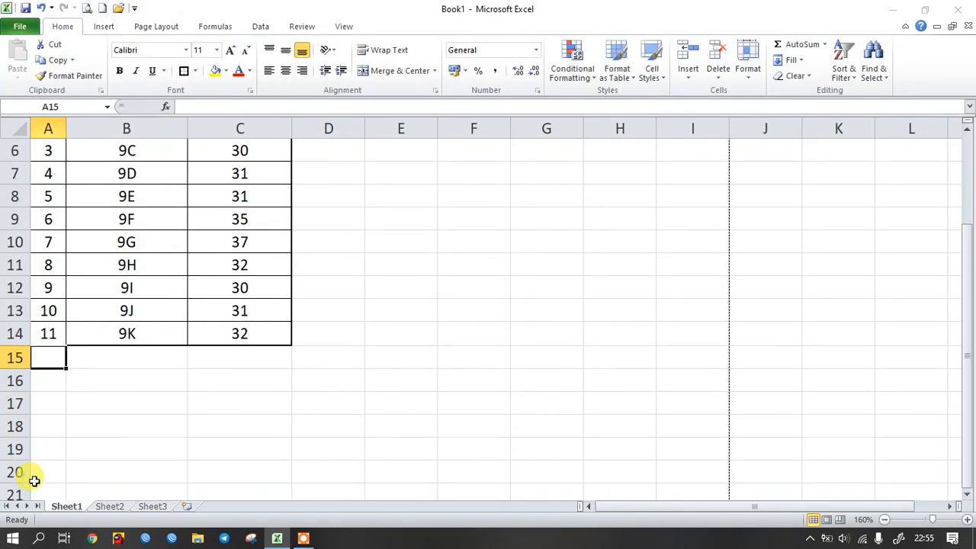
left_click(44, 375)
type("JU")
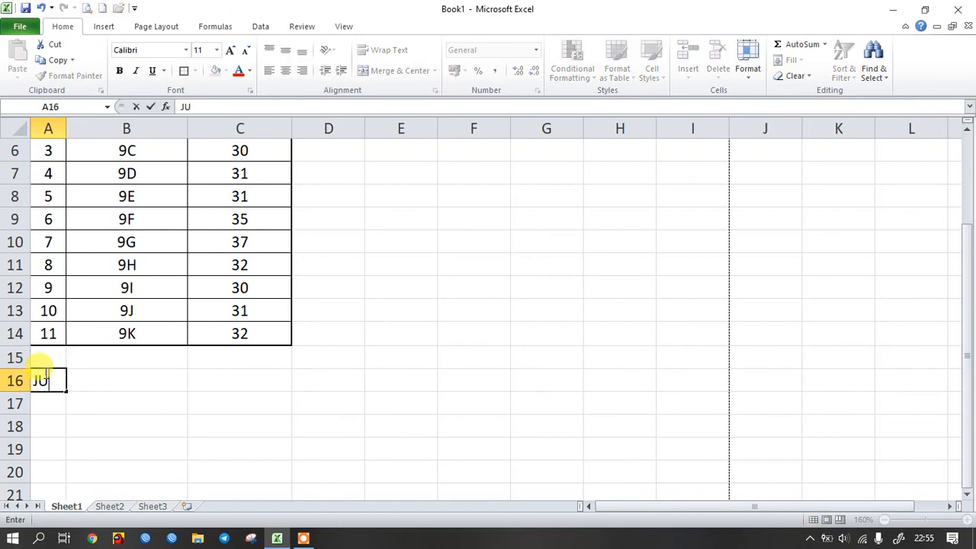
type("MLAH SELU")
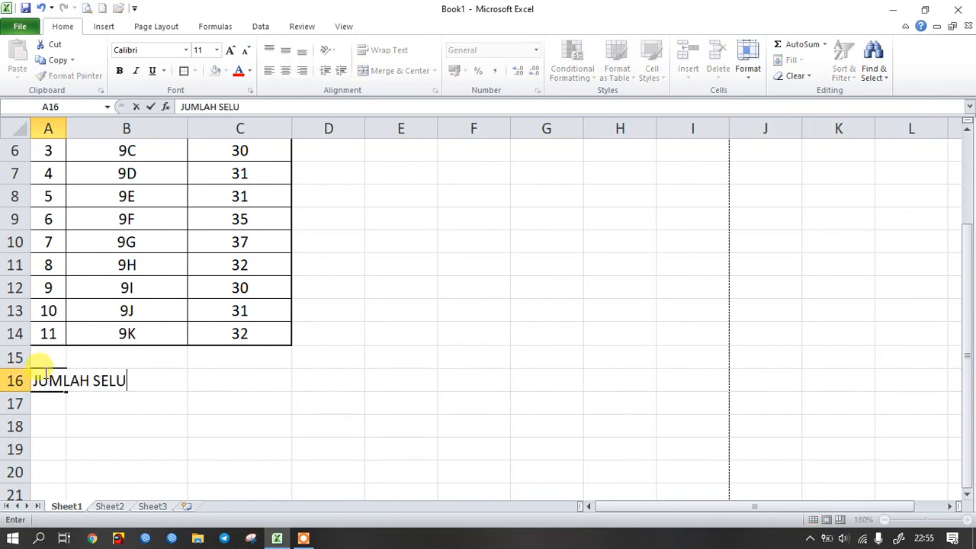
type("RUH SISWA ??")
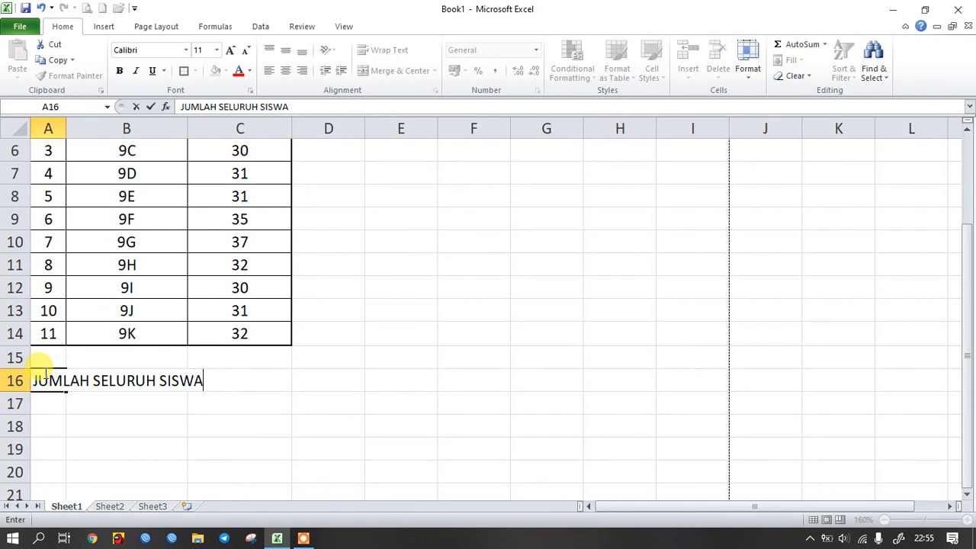
key("Return")
key("Down")
key("Right")
key("Right")
key("Right")
key("Right")
key("Right")
key("Up")
key("Up")
key("Up")
key("Up")
key("Up")
key("Up")
key("Up")
key("Up")
key("Up")
key("Up")
key("Up")
key("Up")
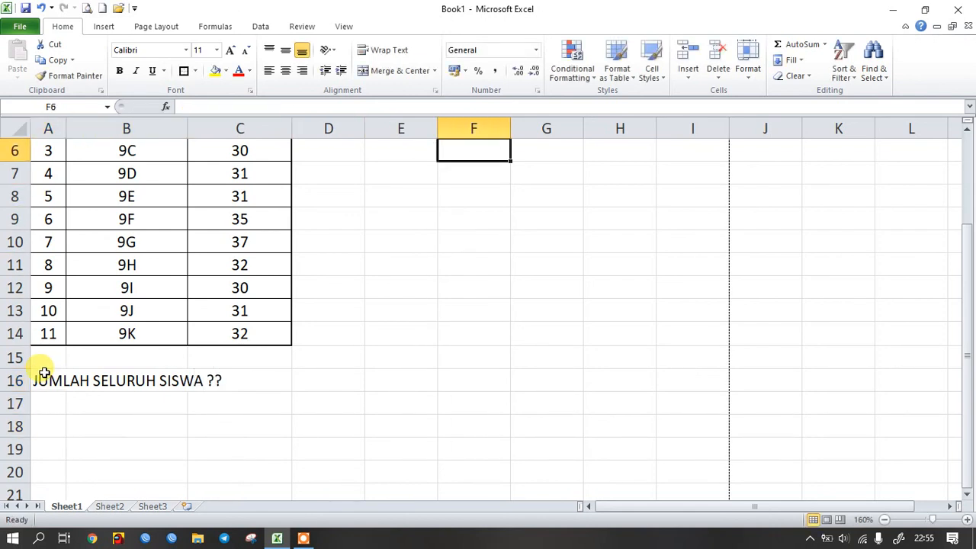
Step: Review the student counts at the start of the jumlah siswa column in the class table
key("Up")
key("Up")
key("Up")
key("Up")
key("Up")
key("Left")
key("Left")
key("Left")
key("Down")
key("Down")
key("Down")
key("Down")
key("Up")
key("Right")
key("Left")
Step: Enter the heading "RUMUS RUMUS SEDERHANA" in cell C18, below the total-students label
key("Down")
key("Down")
key("Down")
key("Down")
key("Down")
key("Down")
key("Down")
key("Down")
key("Down")
key("Down")
key("Down")
key("Down")
key("Down")
key("Down")
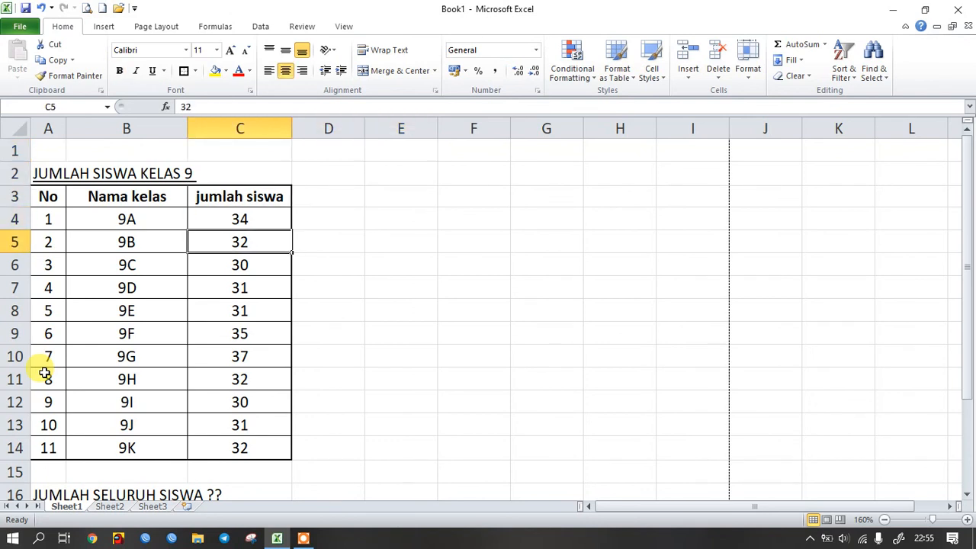
key("Up")
key("Down")
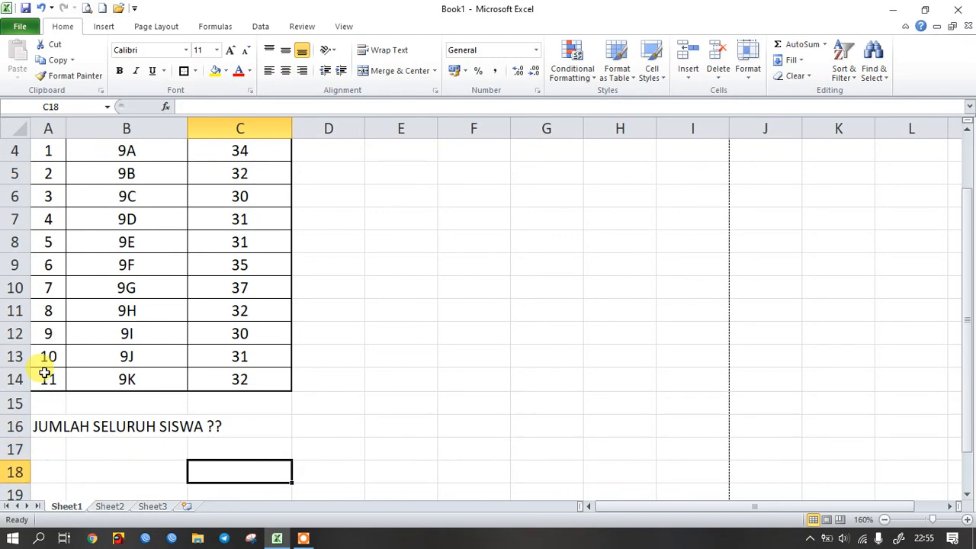
type("=")
key("BackSpace")
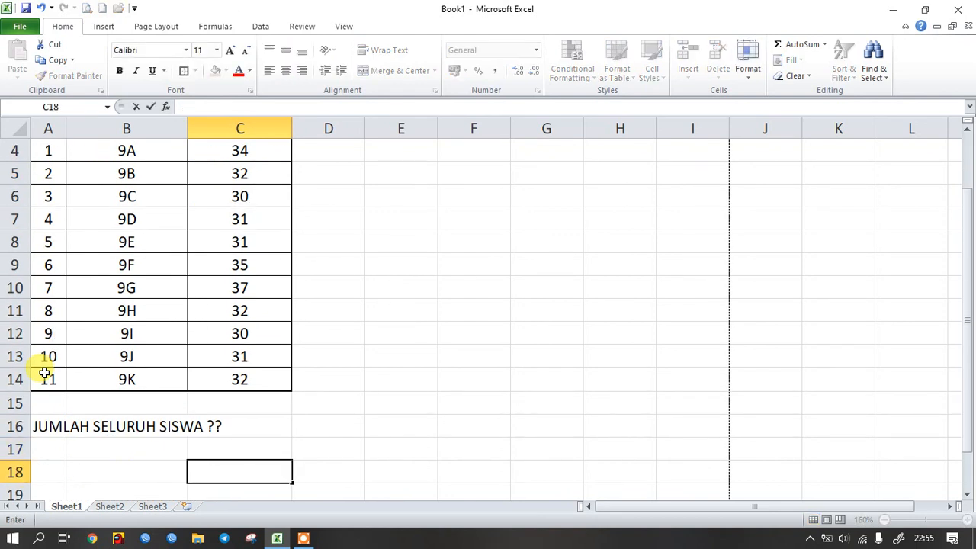
type("RUMUS")
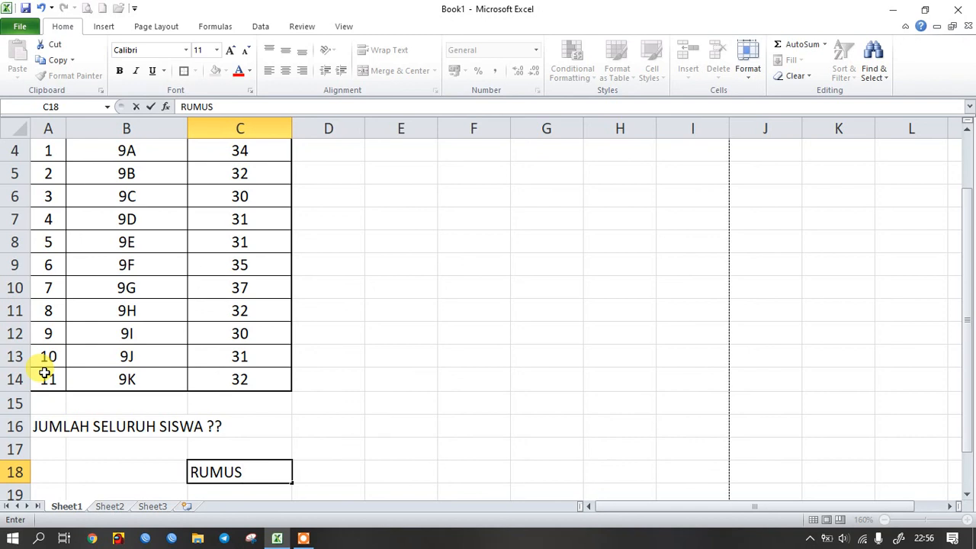
type(" RUMUS ")
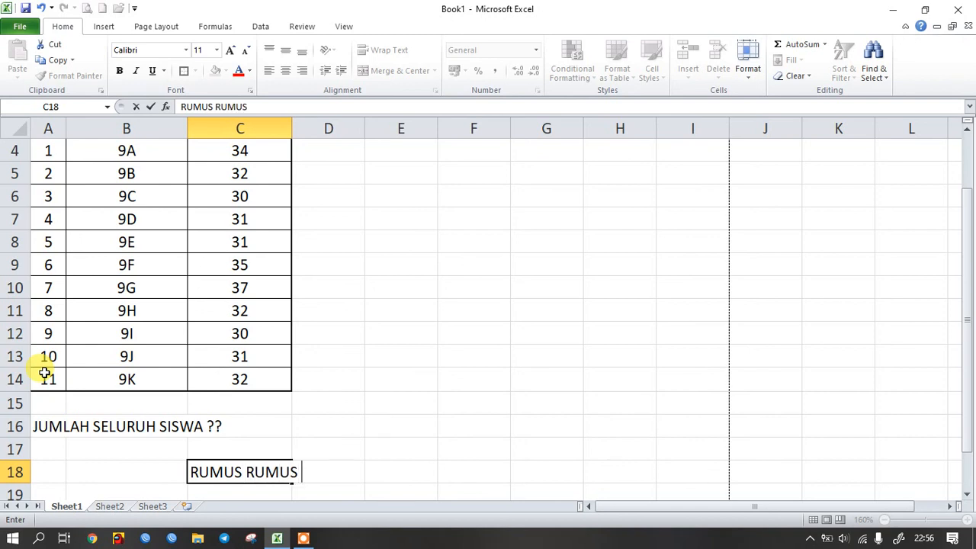
type("SEDERHANA")
key("Return")
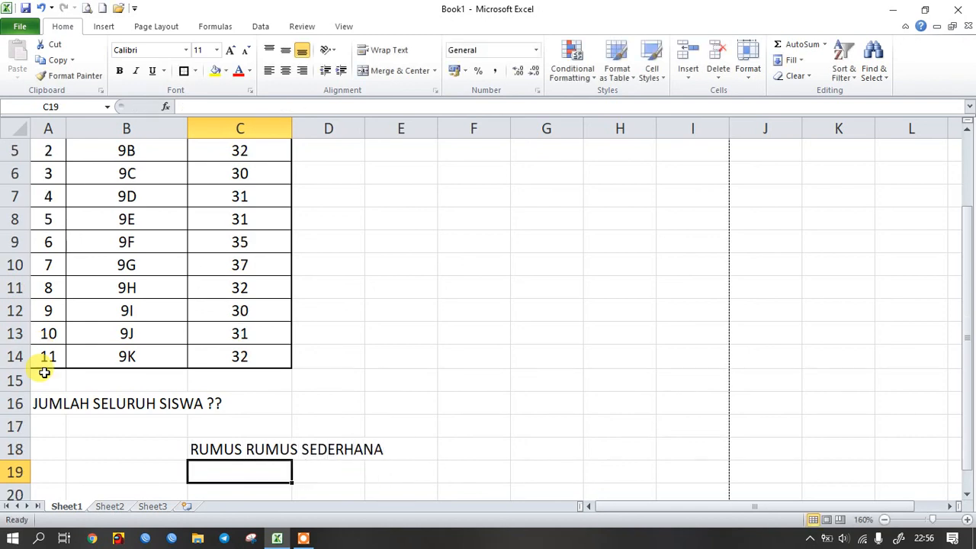
Step: Return to cell C1 above the class table
key("ctrl+Up")
key("ctrl+Up")
key("ctrl+Up")
key("ctrl+Up")
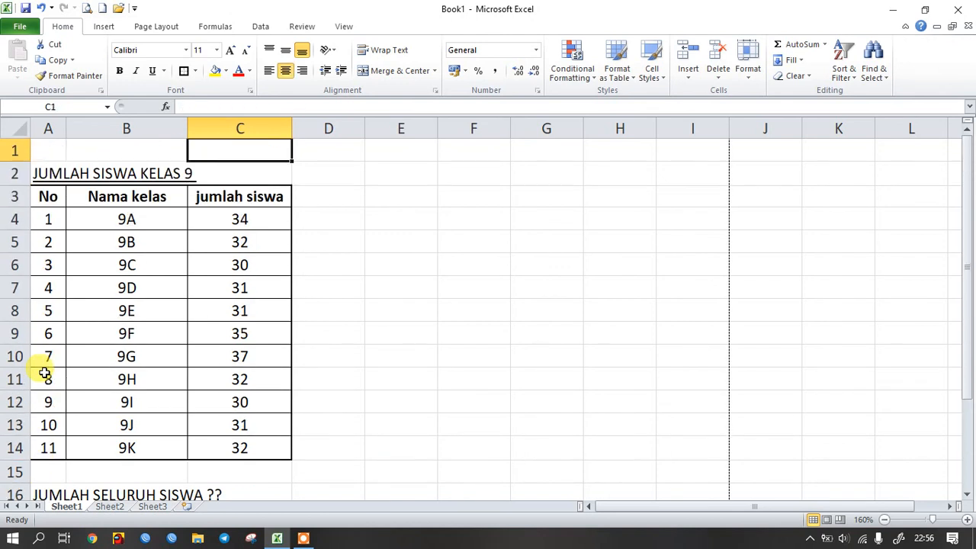